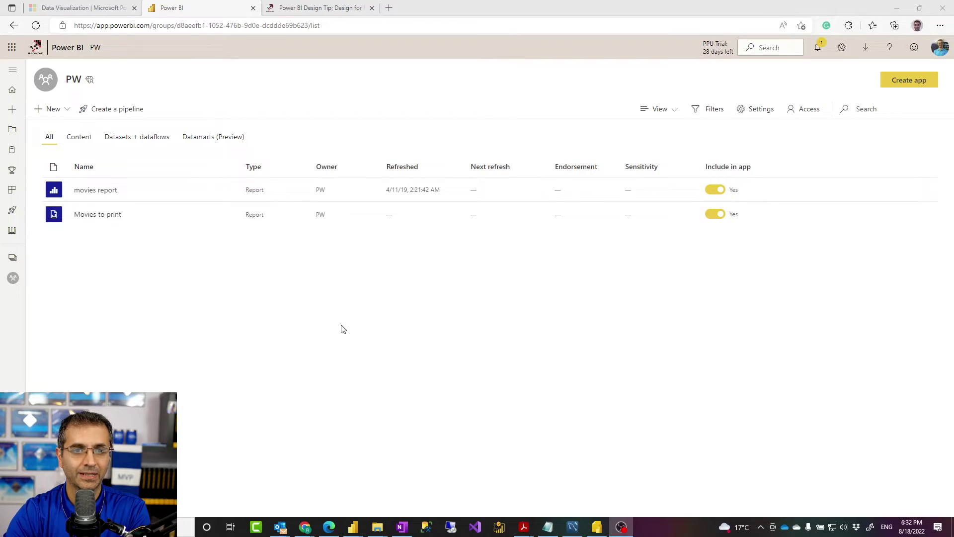
- Bring the workspace page in the browser into focus and rearrange its view
click(376, 278)
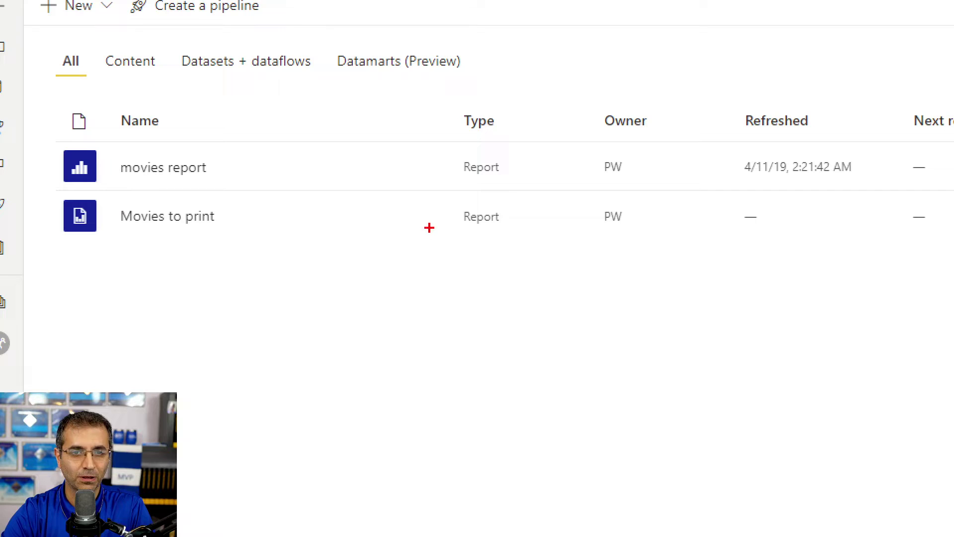
mouse_move(438, 91)
mouse_down()
mouse_move(543, 273)
mouse_move(523, 263)
mouse_up()
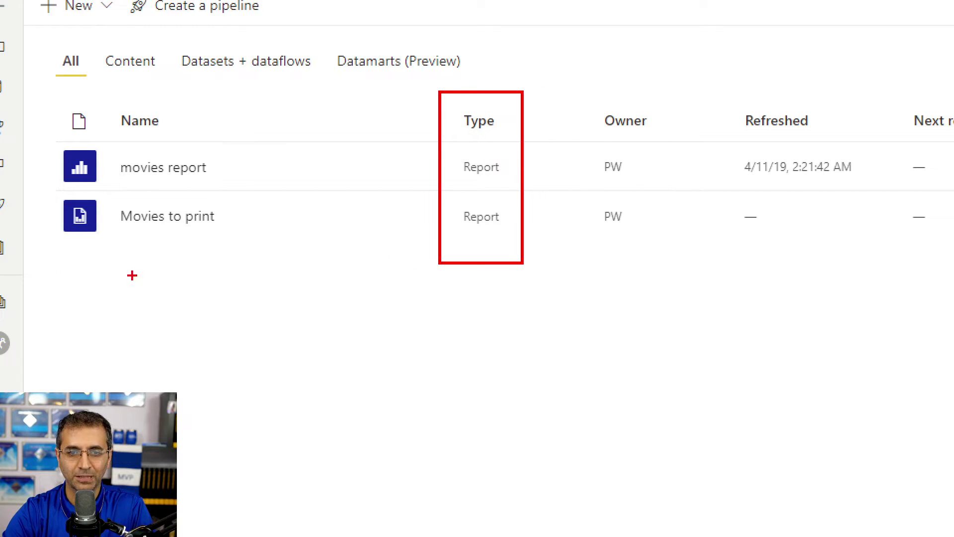
drag(48, 140, 108, 264)
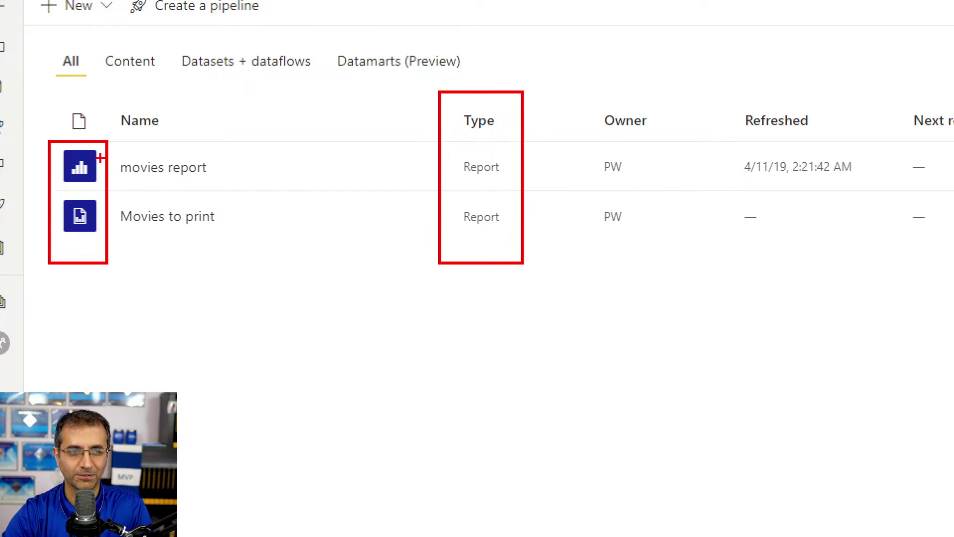
drag(101, 156, 188, 121)
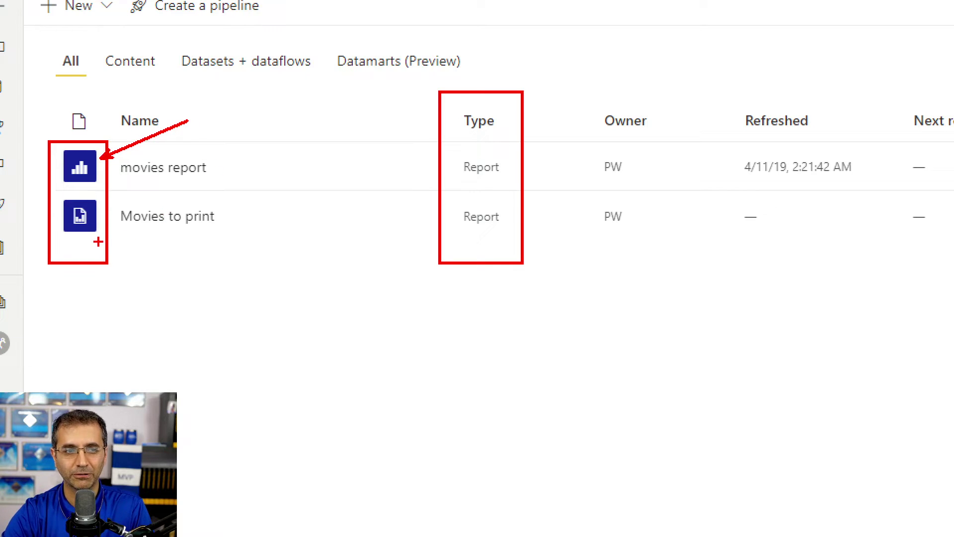
drag(106, 239, 177, 272)
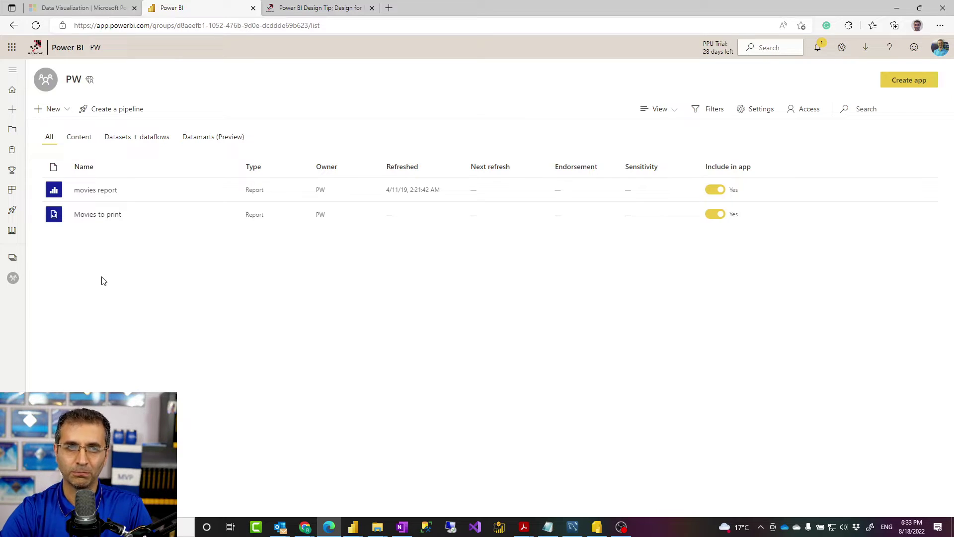
- Bring up the Movies to print report design, then hide it to reveal the workspace
click(597, 527)
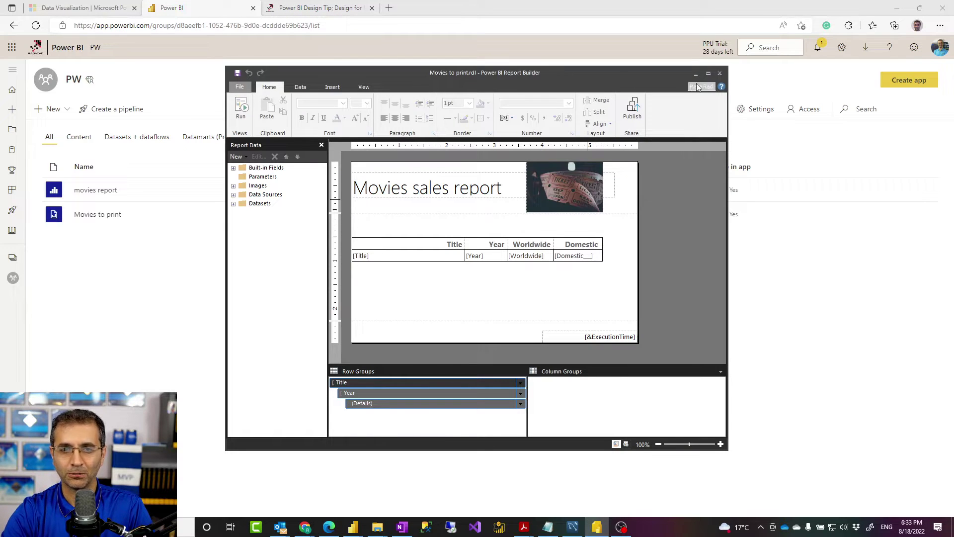
click(710, 76)
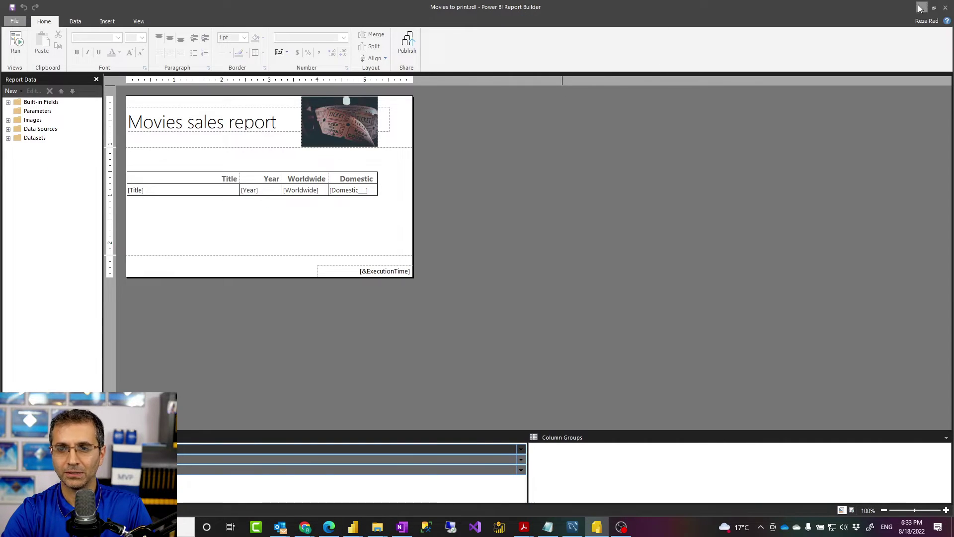
click(935, 8)
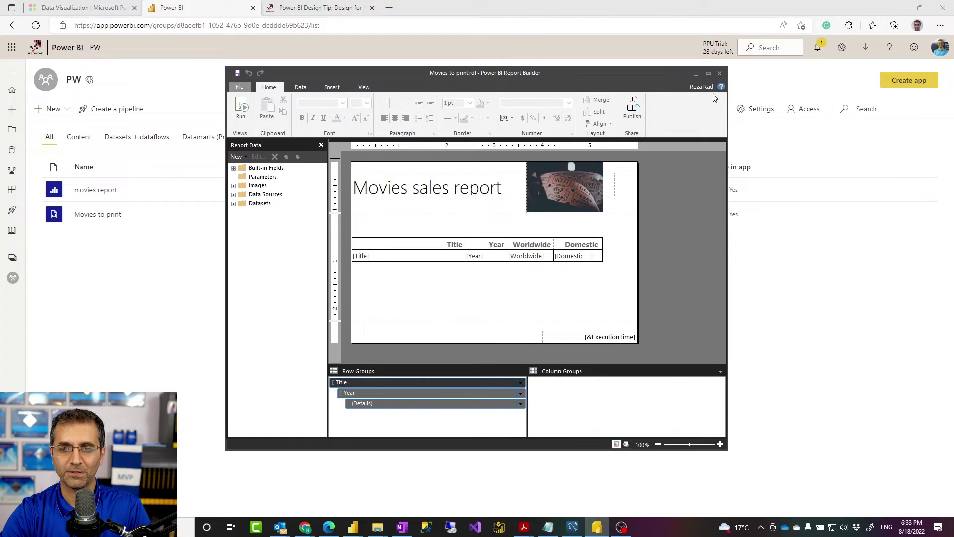
click(696, 74)
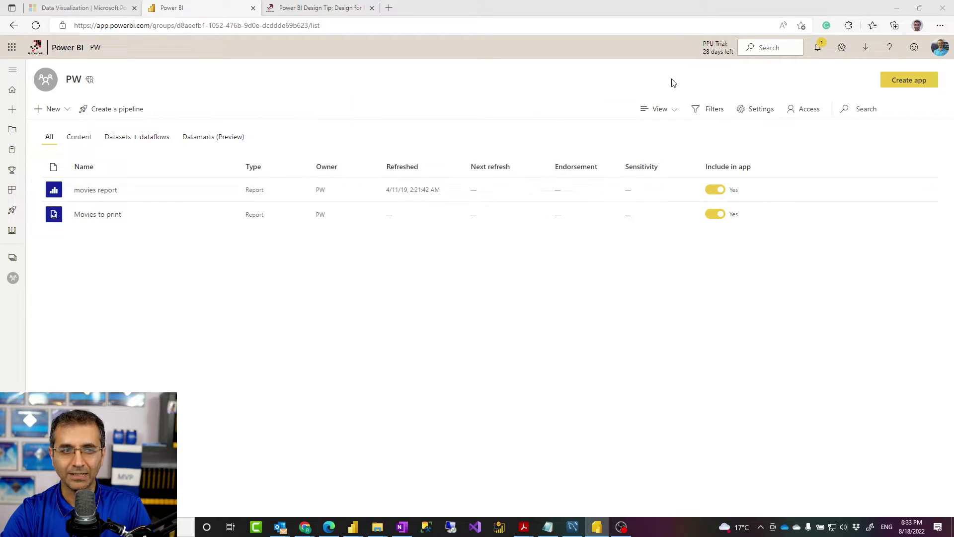
- Open the movies report and cross-highlight it by the BV, Fox and Uni. studios, then clear it
click(93, 191)
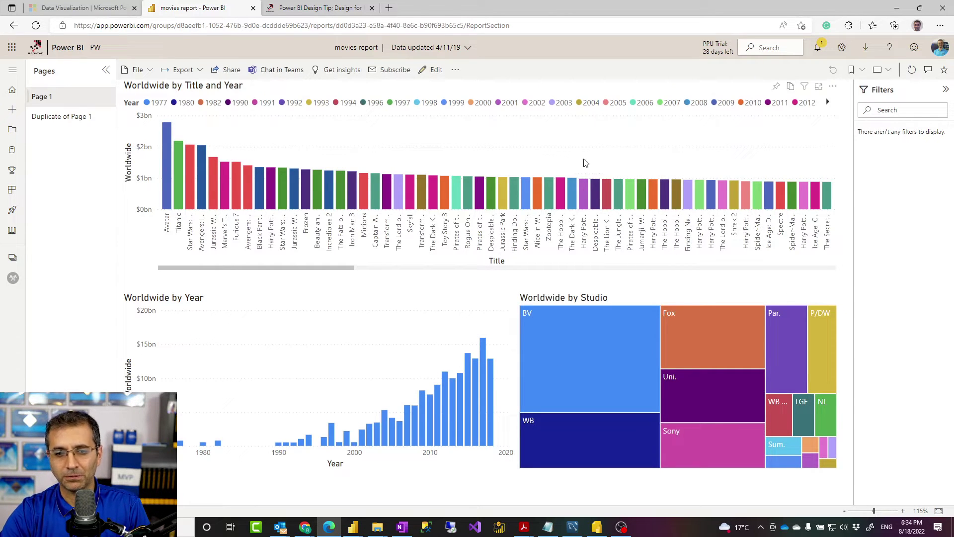
click(584, 367)
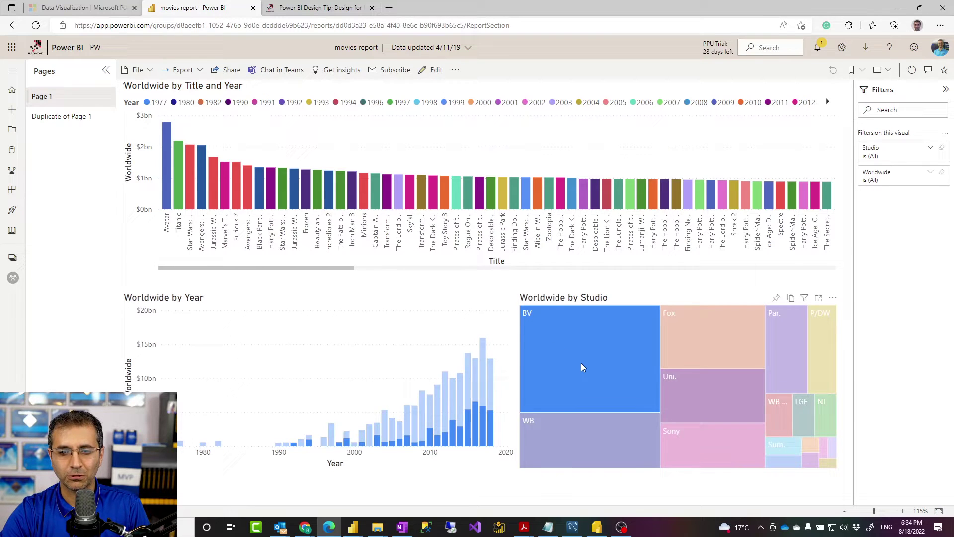
click(584, 367)
click(706, 346)
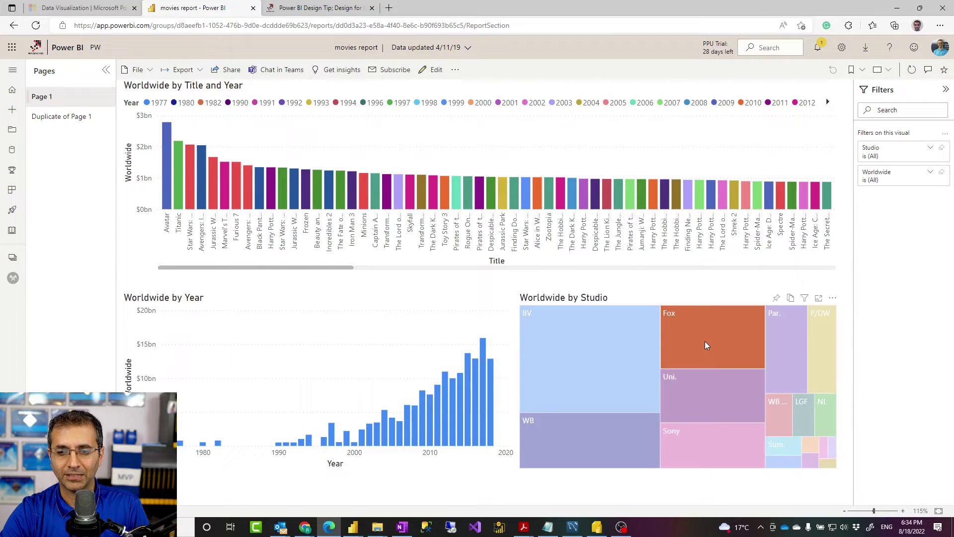
click(711, 398)
click(634, 377)
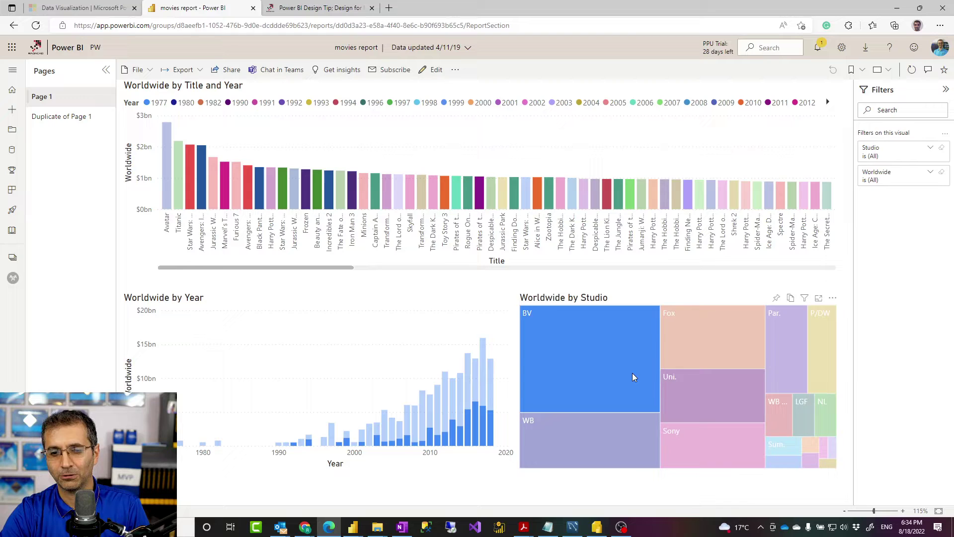
click(635, 377)
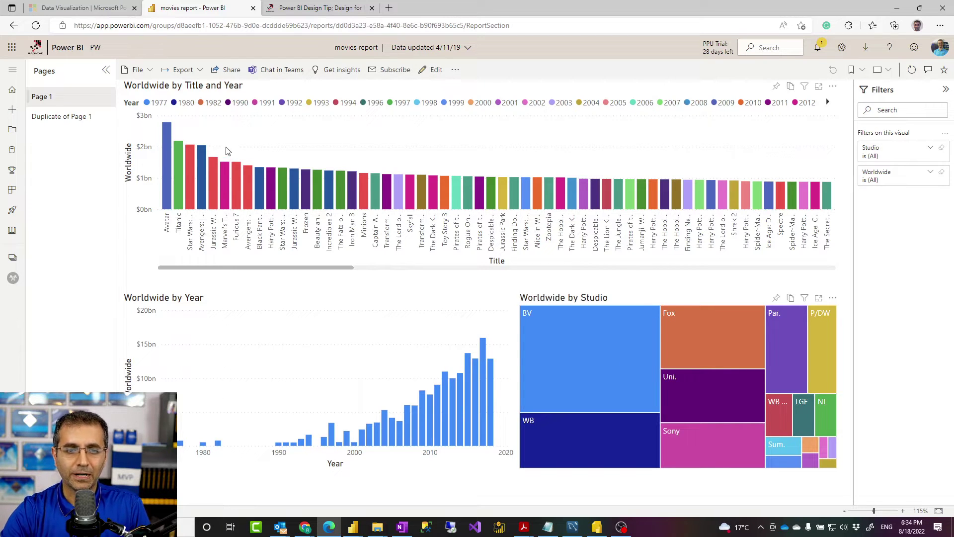
- Switch to the Duplicate of Page 1 page and scroll through its movies table
click(33, 122)
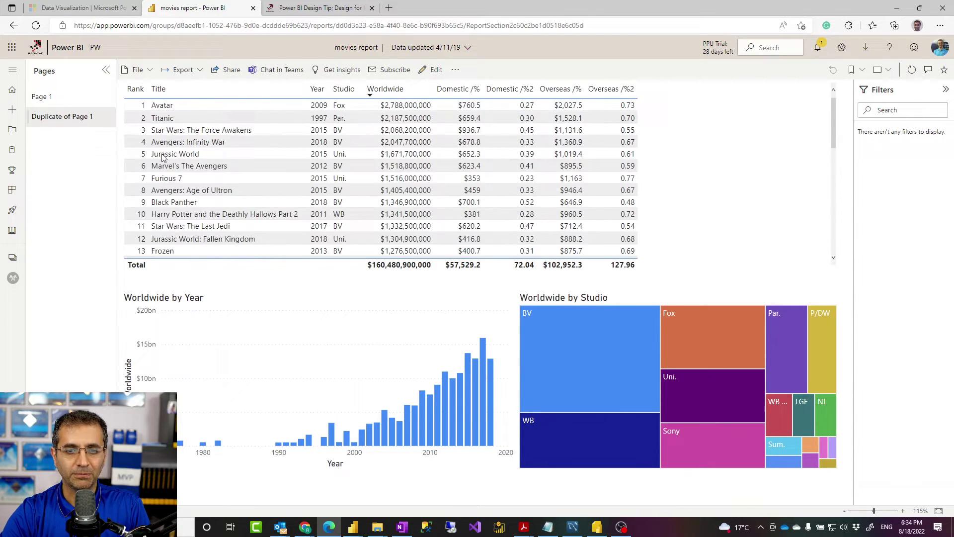
scroll(666, 142, down, 5)
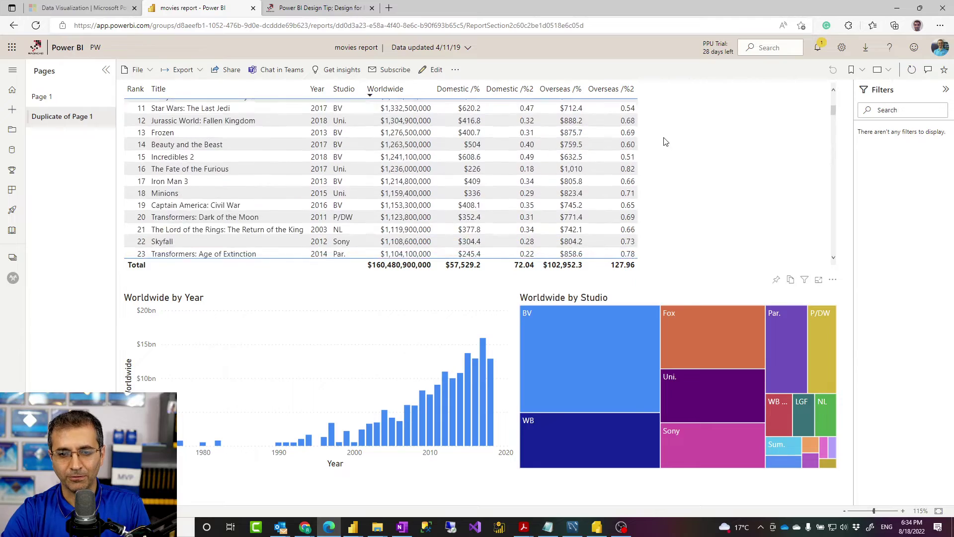
scroll(666, 141, down, 11)
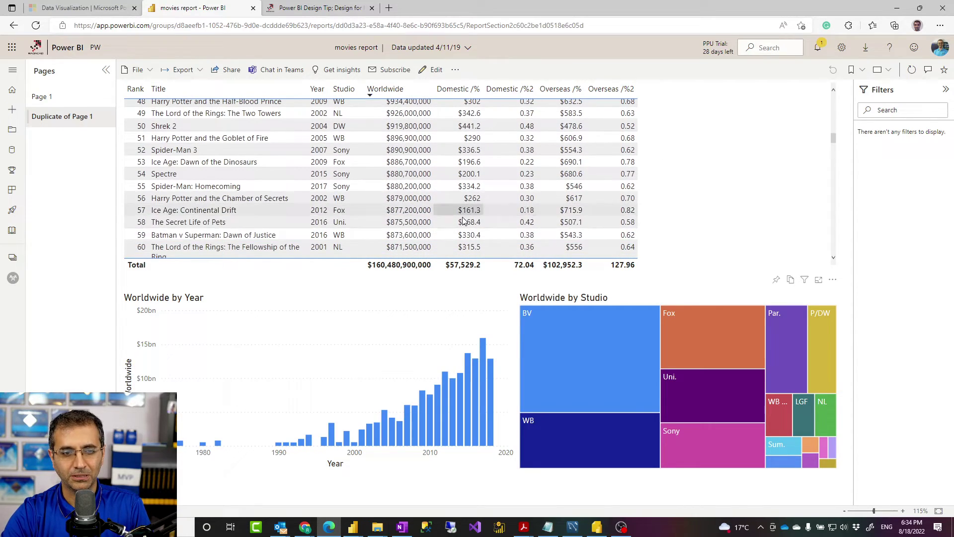
scroll(414, 224, up, 15)
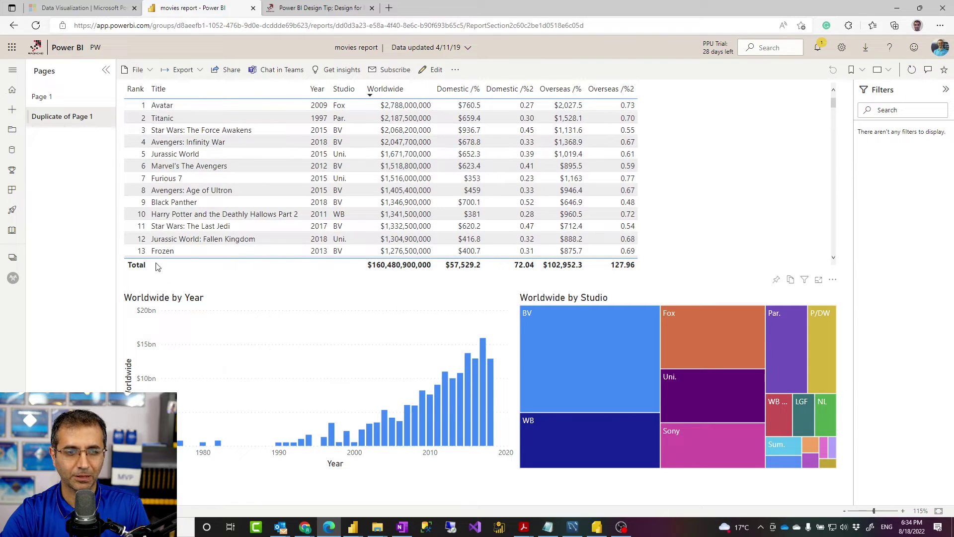
drag(833, 102, 750, 119)
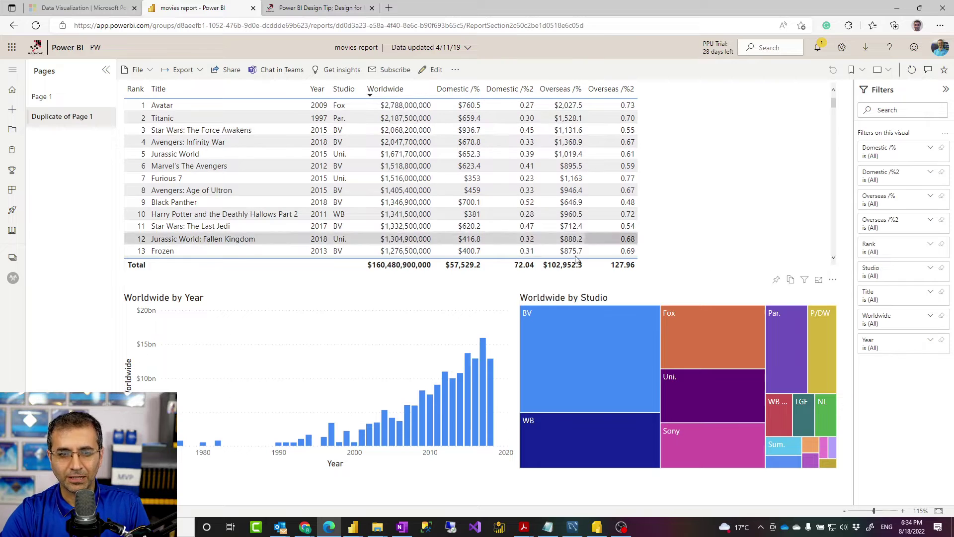
- Print the current report page from the File menu, trying Landscape before settling on Portrait layout
click(148, 71)
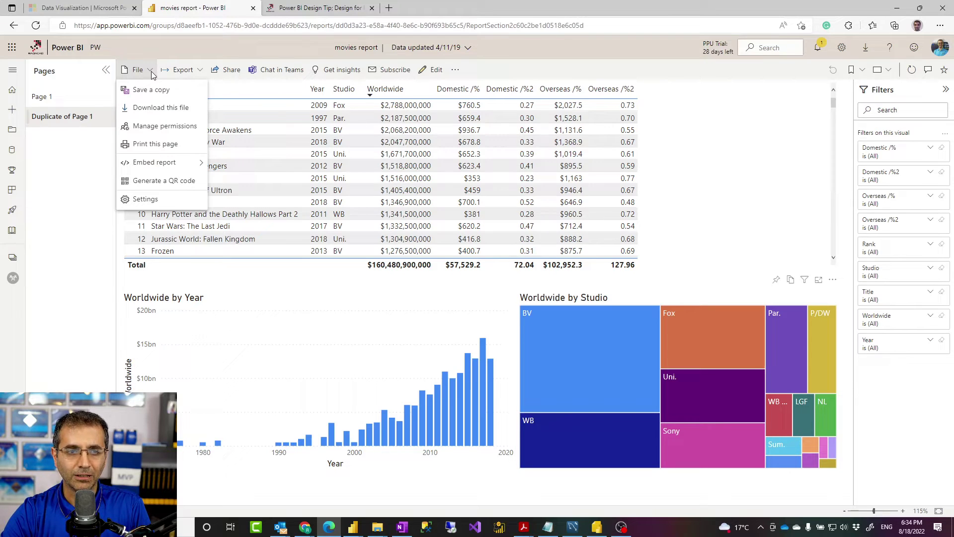
click(148, 145)
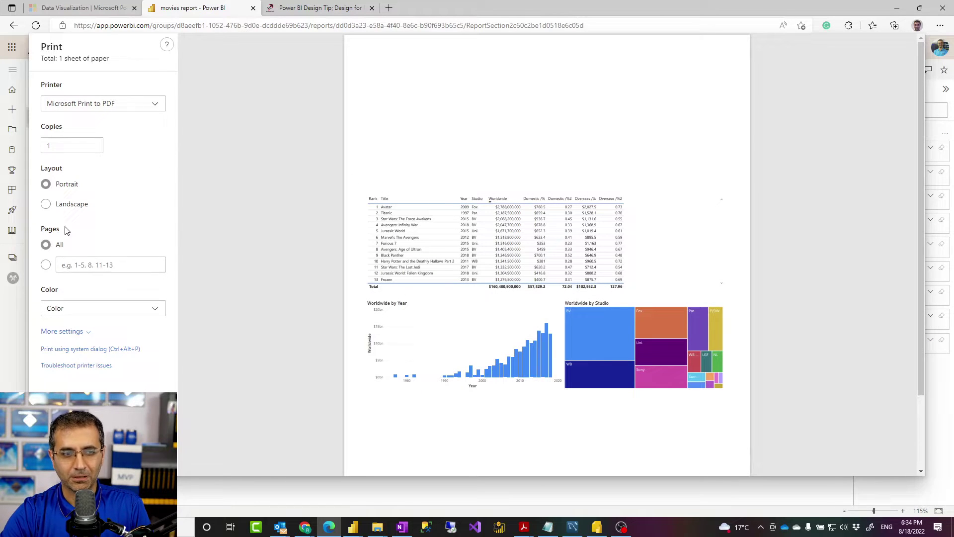
click(46, 204)
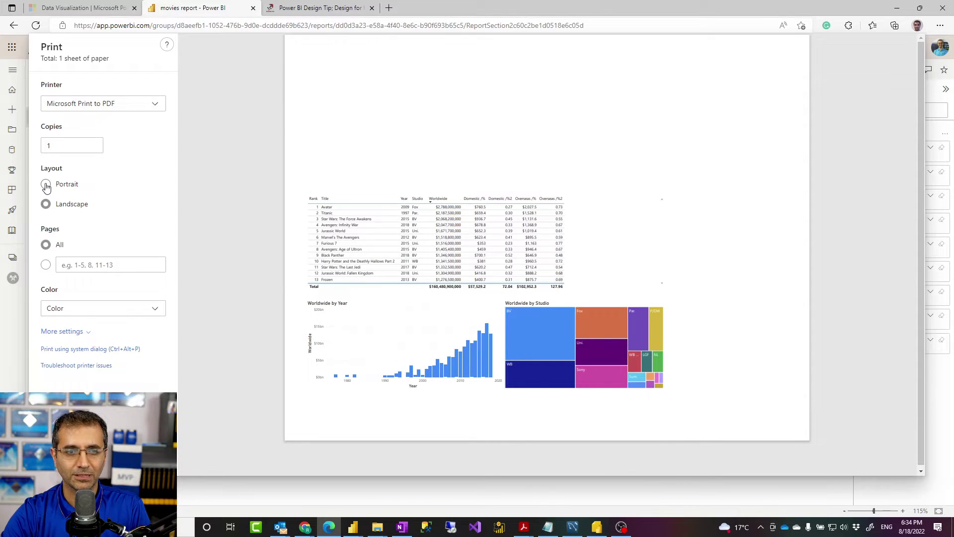
click(45, 185)
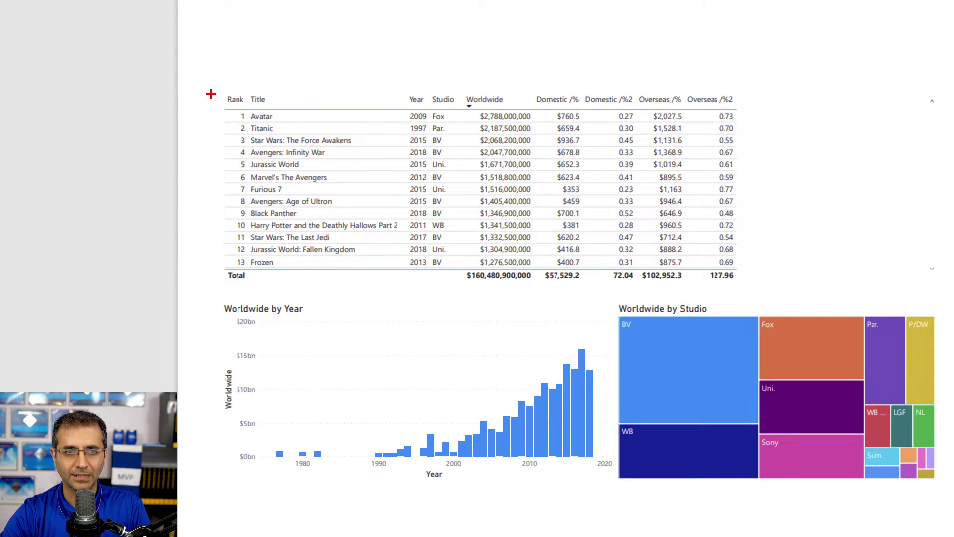
drag(355, 188, 412, 218)
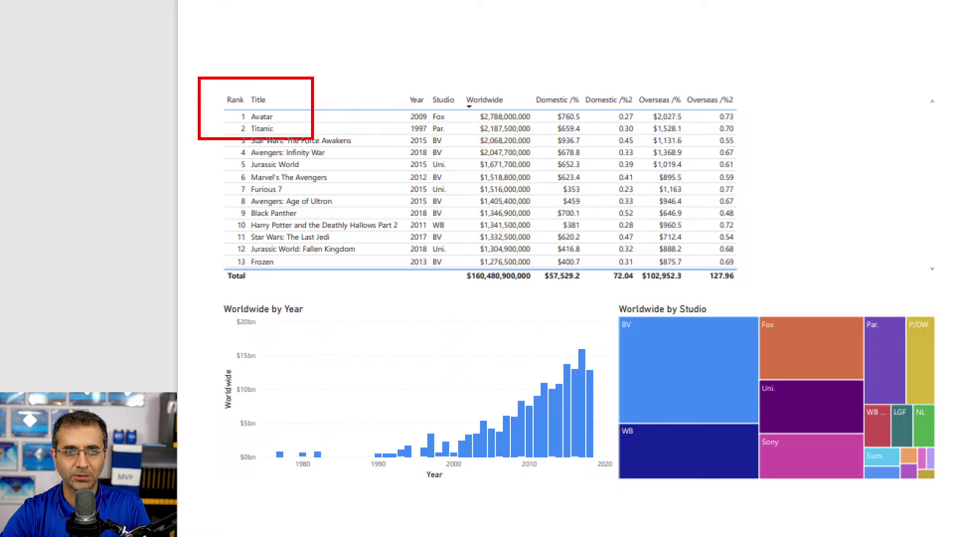
mouse_move(313, 140)
mouse_down()
mouse_move(826, 326)
mouse_move(787, 297)
mouse_up()
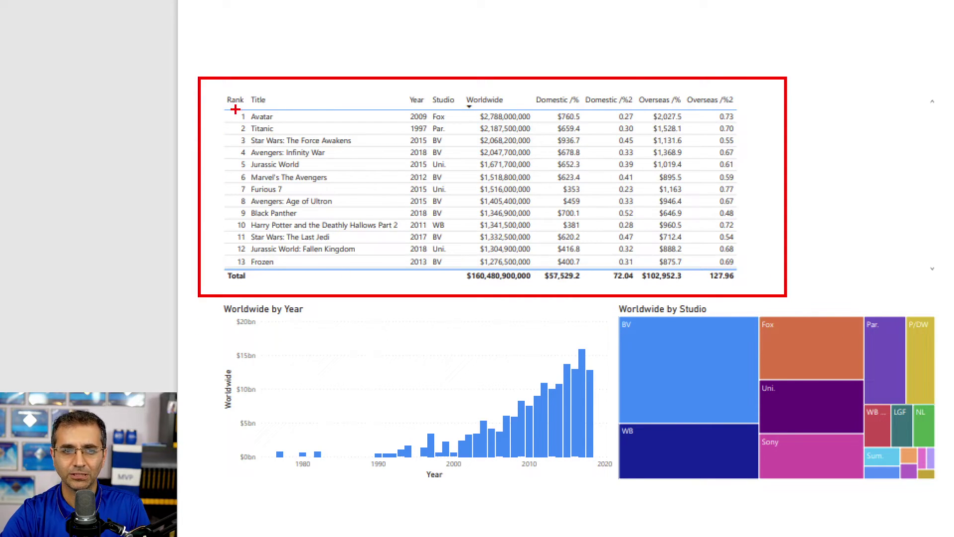
mouse_move(235, 109)
mouse_down()
mouse_move(218, 131)
mouse_move(237, 259)
mouse_up()
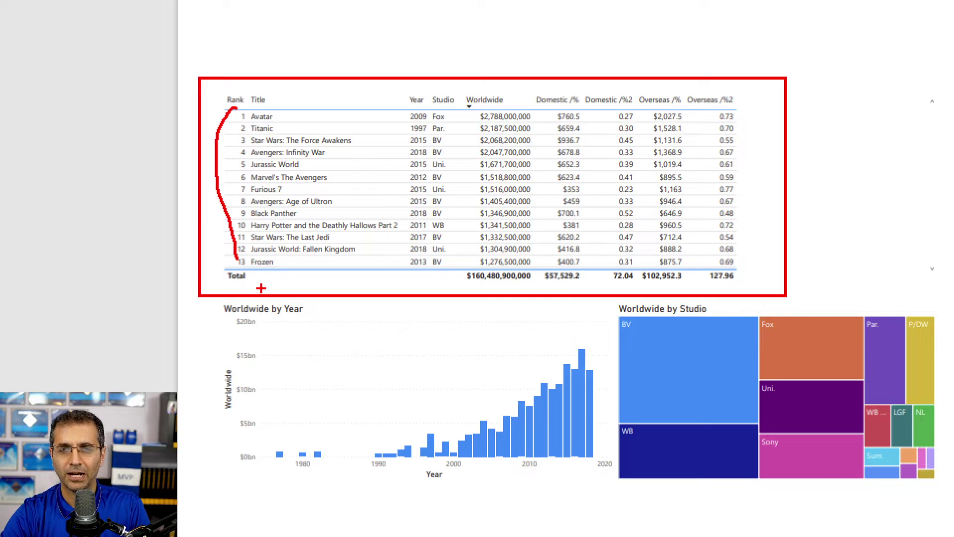
key(Escape)
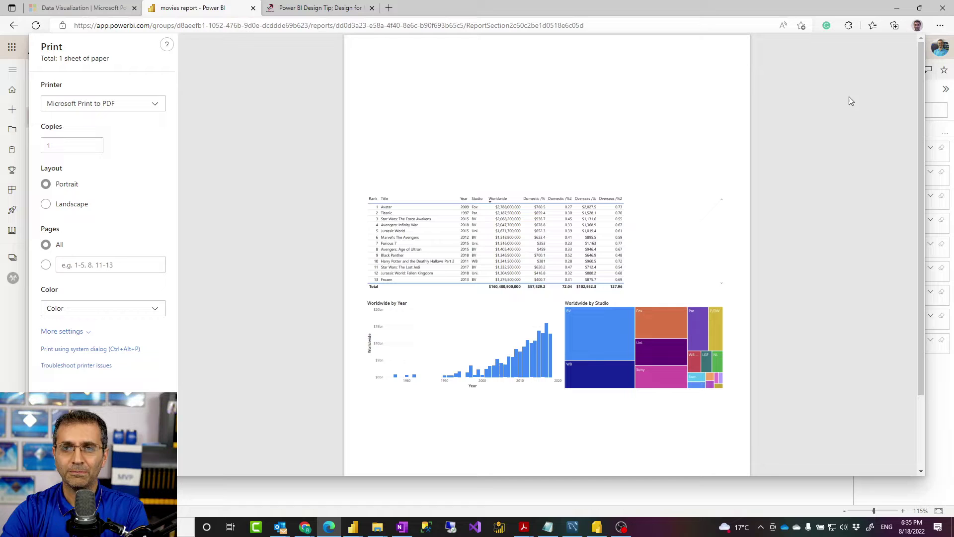
- Close the print preview, flip between Page 1 and Duplicate of Page 1, then go back to the PW workspace
key(Escape)
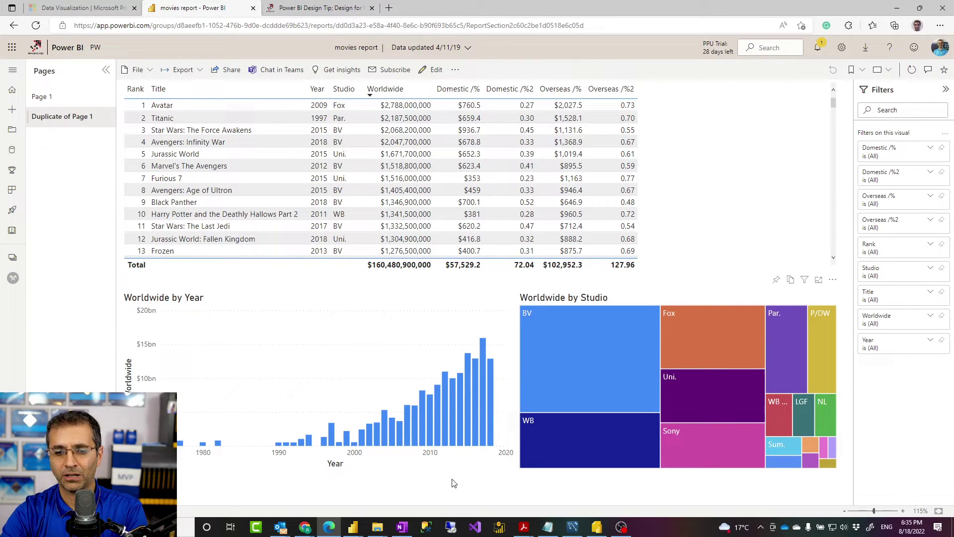
click(54, 100)
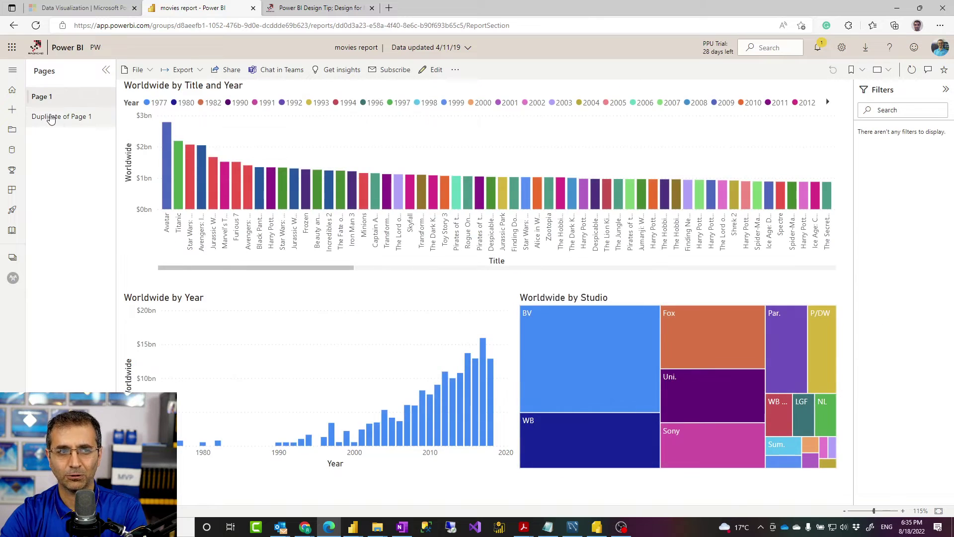
click(54, 118)
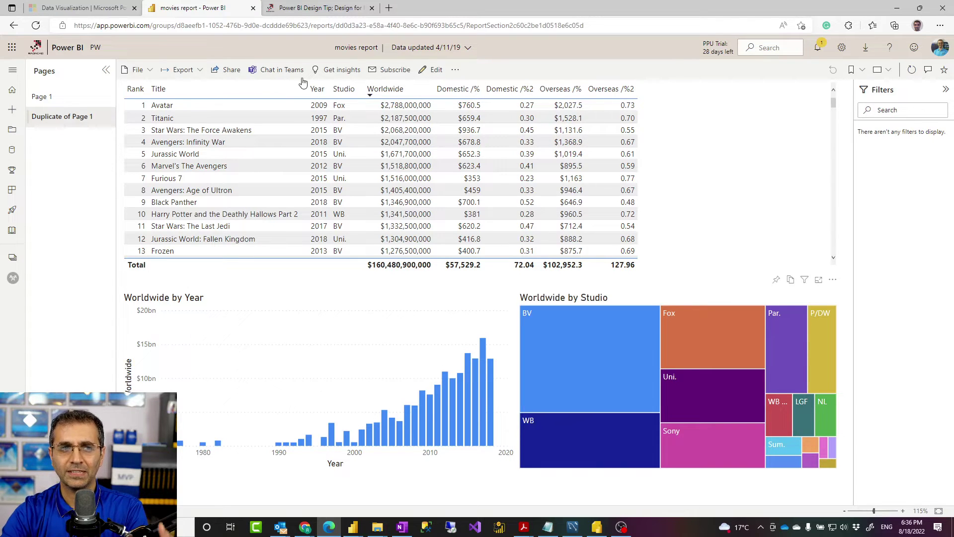
click(93, 48)
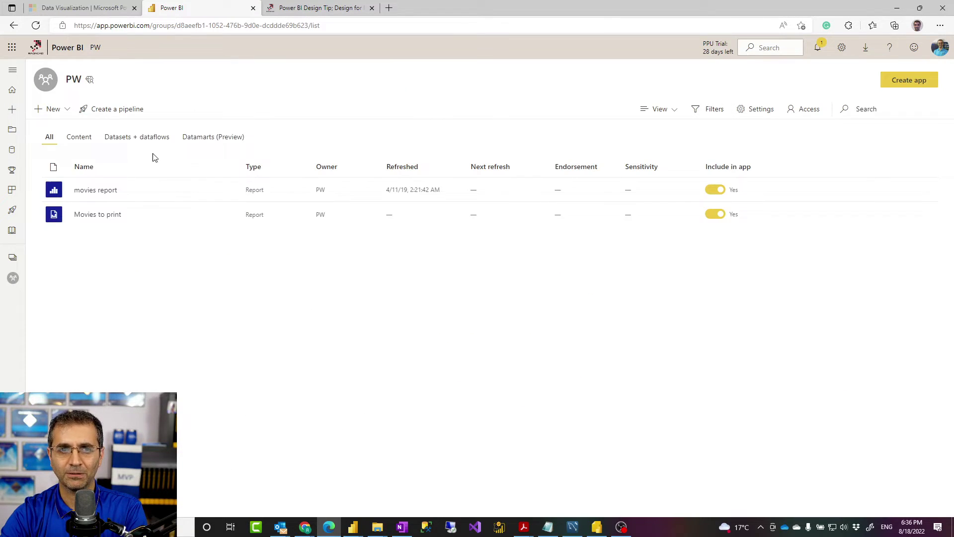
- Open the Movies to print paginated report, scroll it, and advance two pages to page 3
click(97, 219)
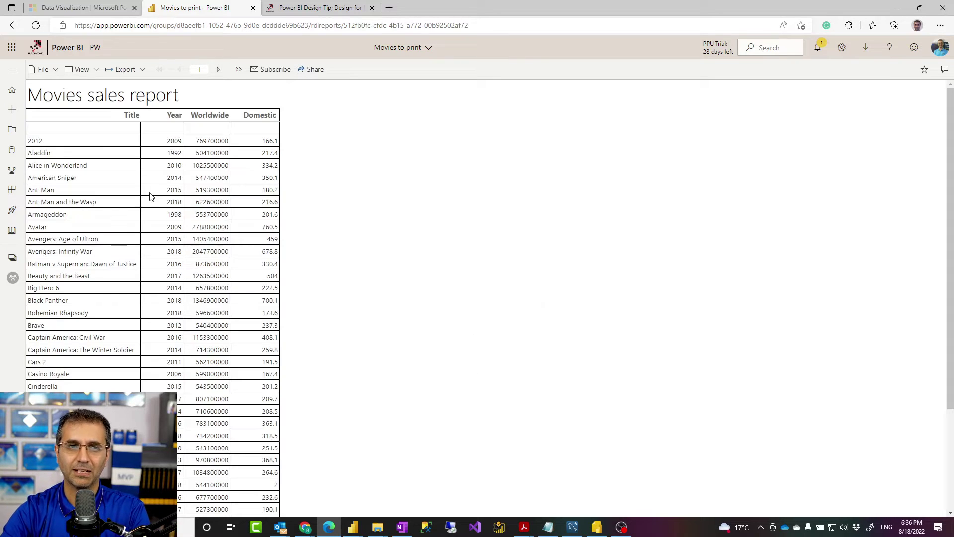
scroll(132, 249, down, 3)
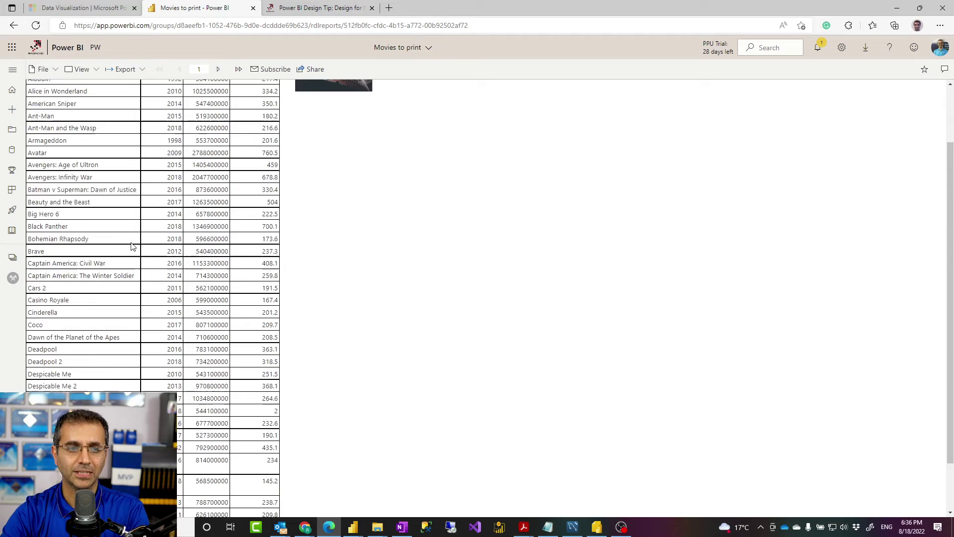
scroll(134, 263, up, 3)
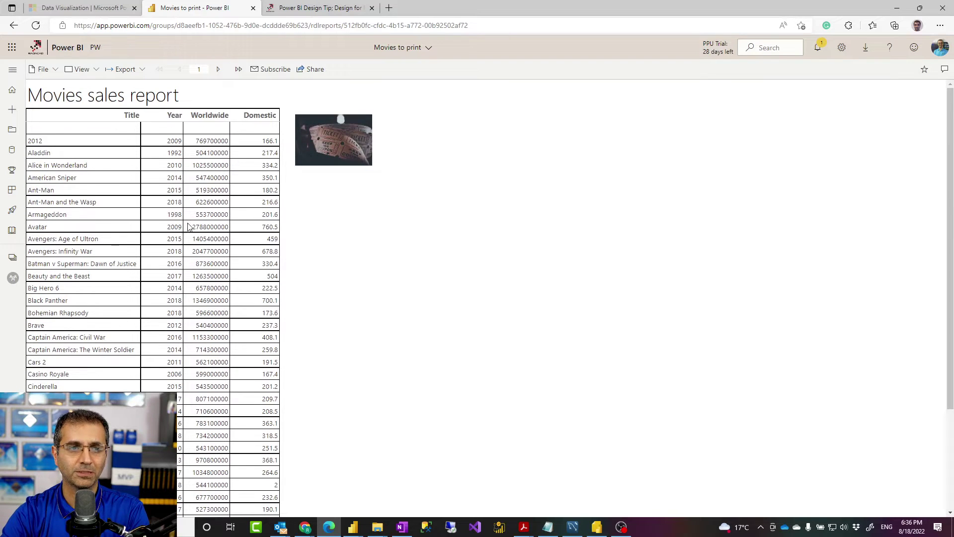
scroll(152, 269, down, 3)
scroll(150, 298, up, 3)
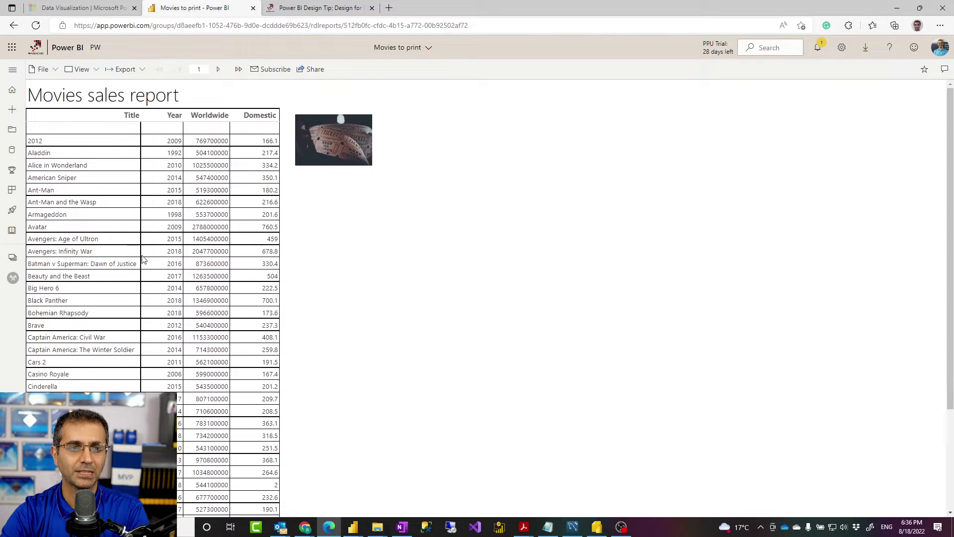
click(218, 70)
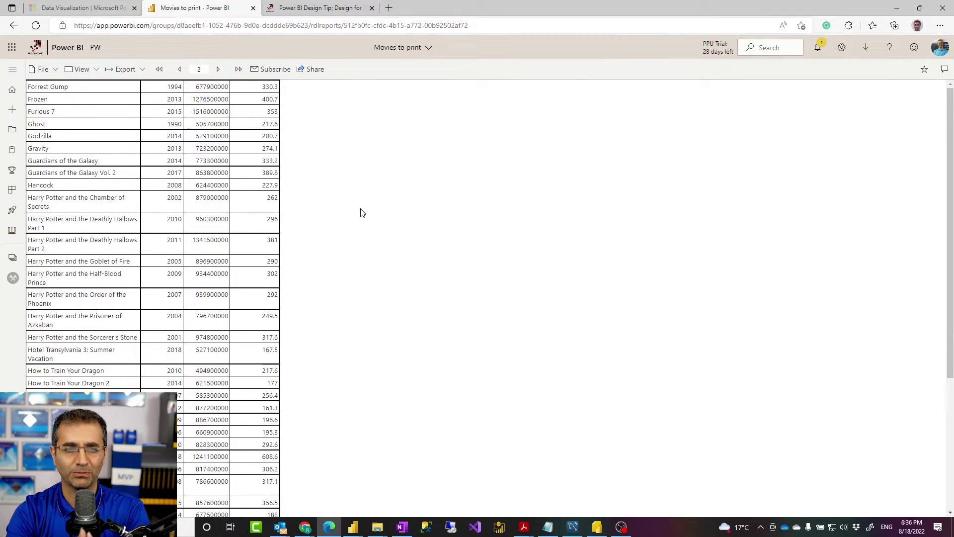
click(219, 72)
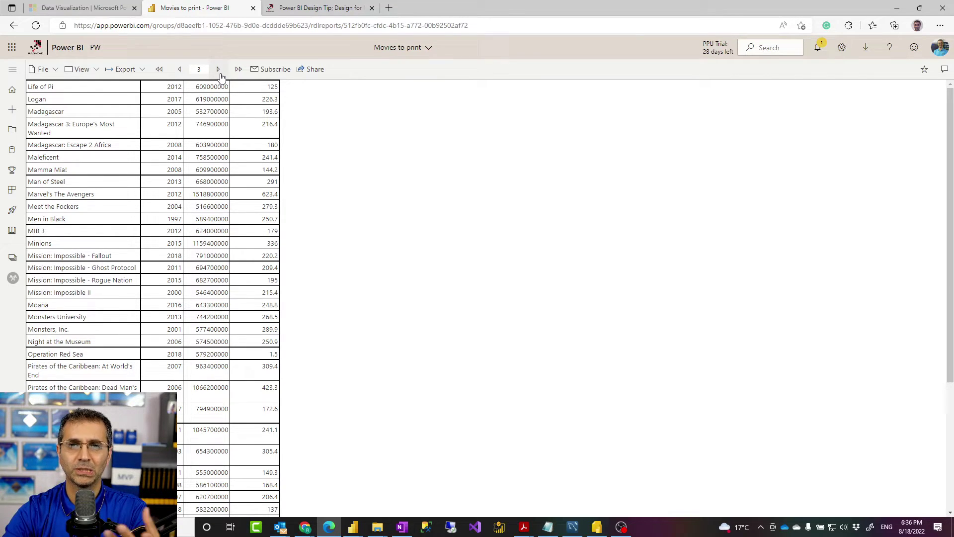
click(54, 73)
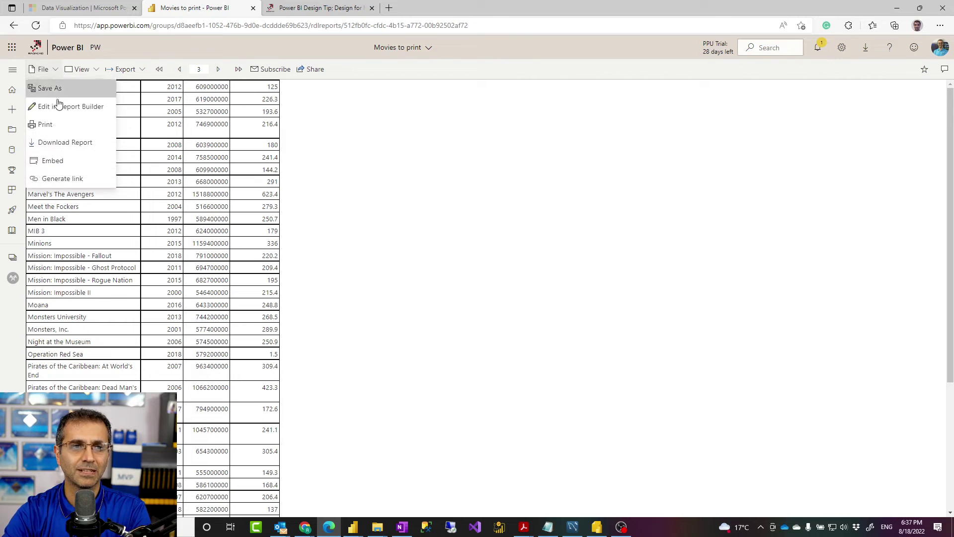
click(46, 125)
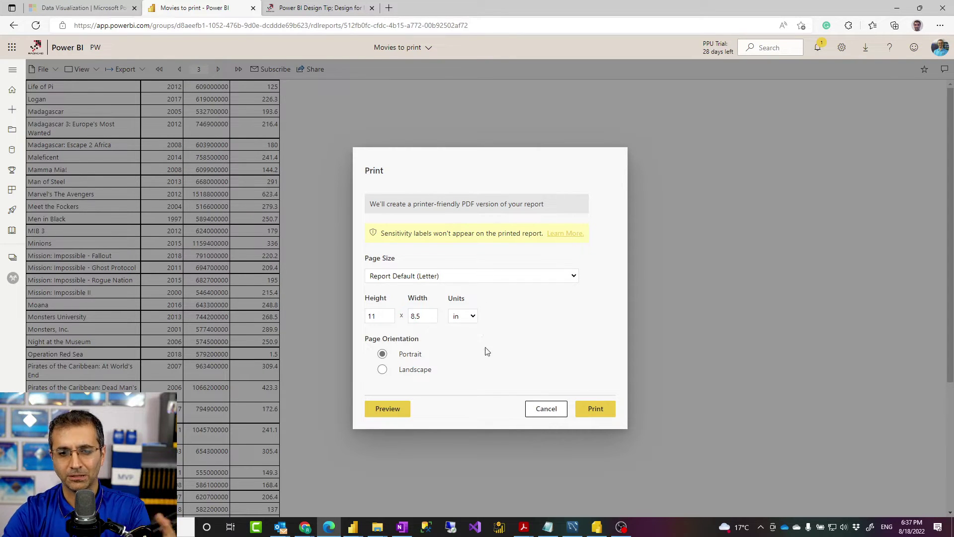
click(600, 409)
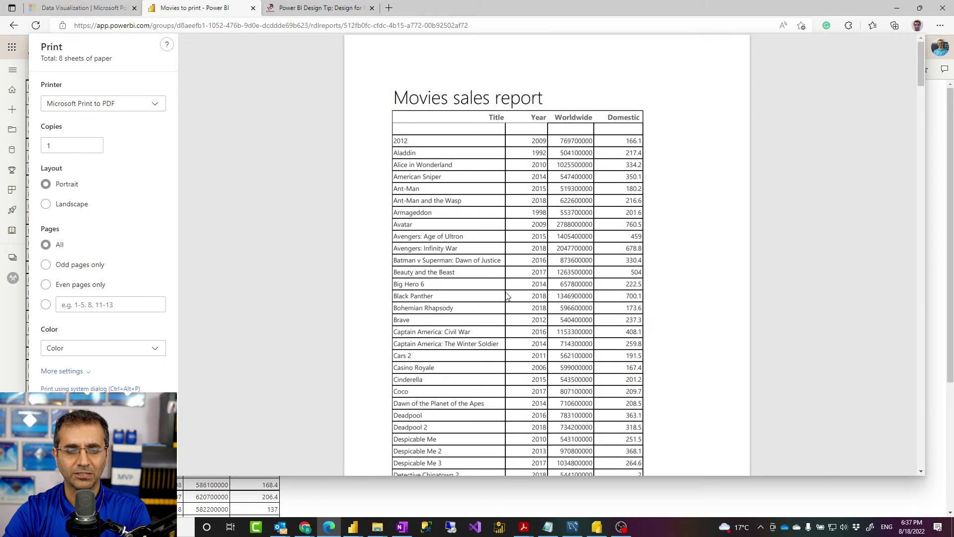
scroll(521, 270, down, 1)
scroll(520, 270, down, 20)
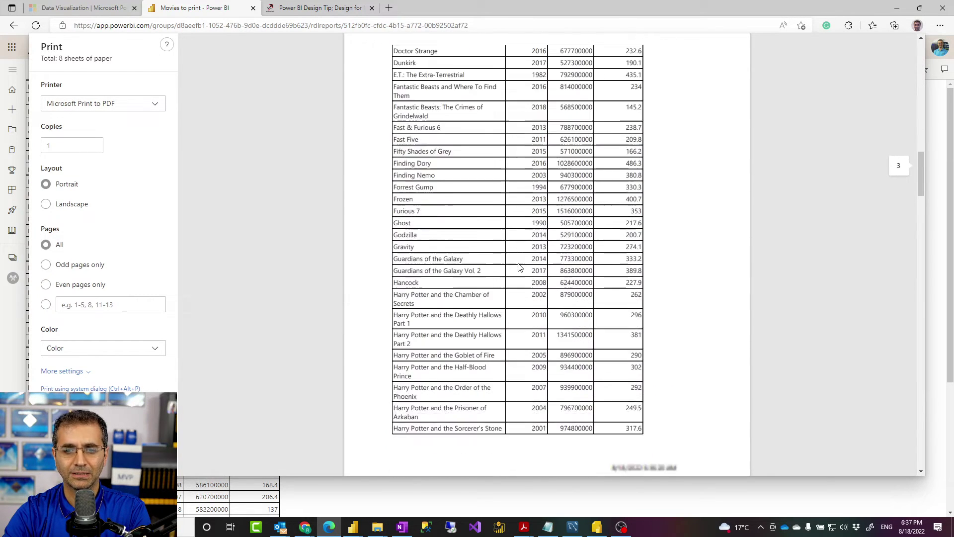
scroll(515, 277, down, 20)
scroll(518, 276, up, 9)
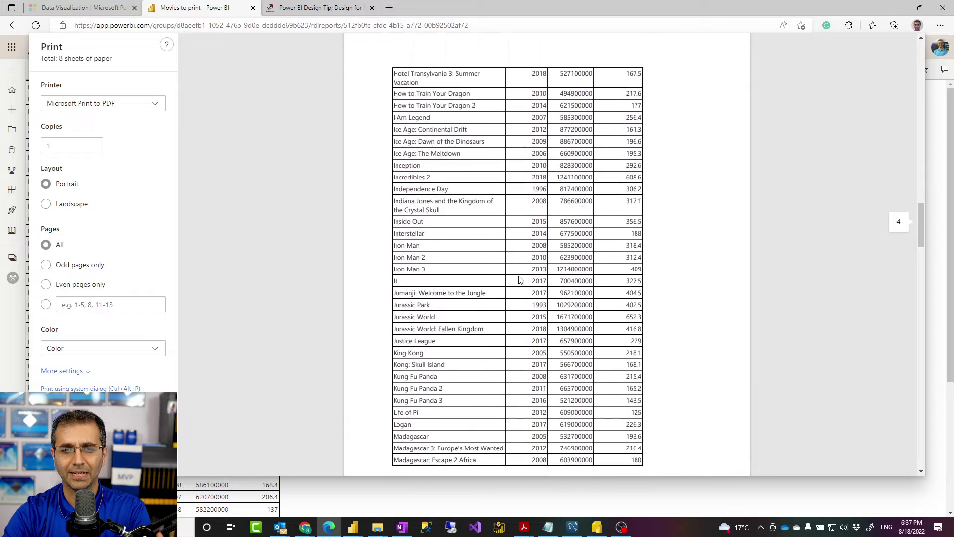
scroll(546, 140, up, 11)
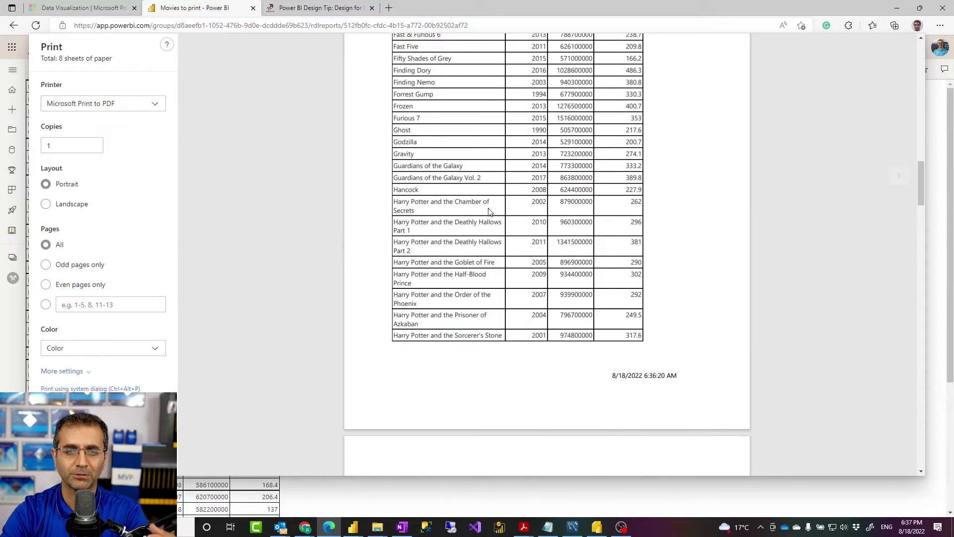
scroll(489, 209, down, 3)
scroll(489, 210, up, 9)
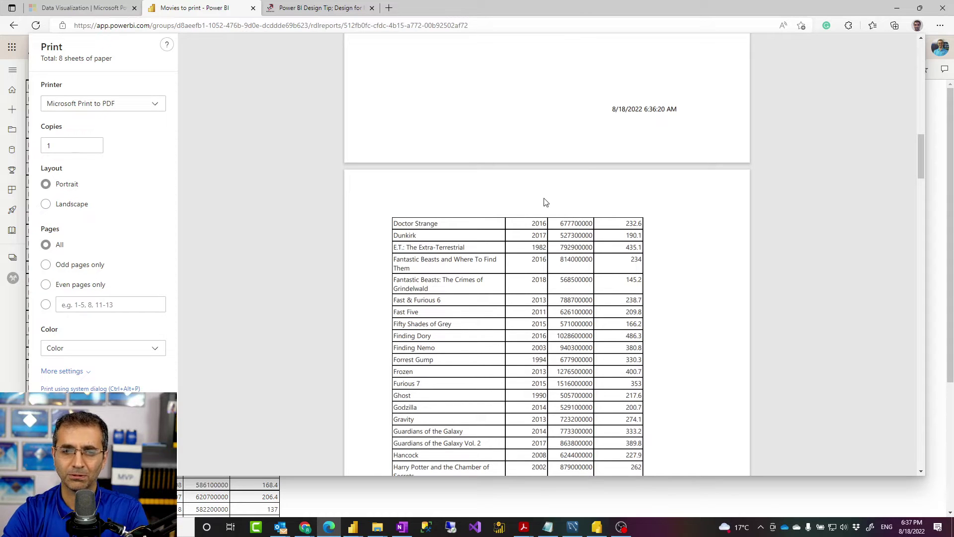
scroll(514, 203, down, 3)
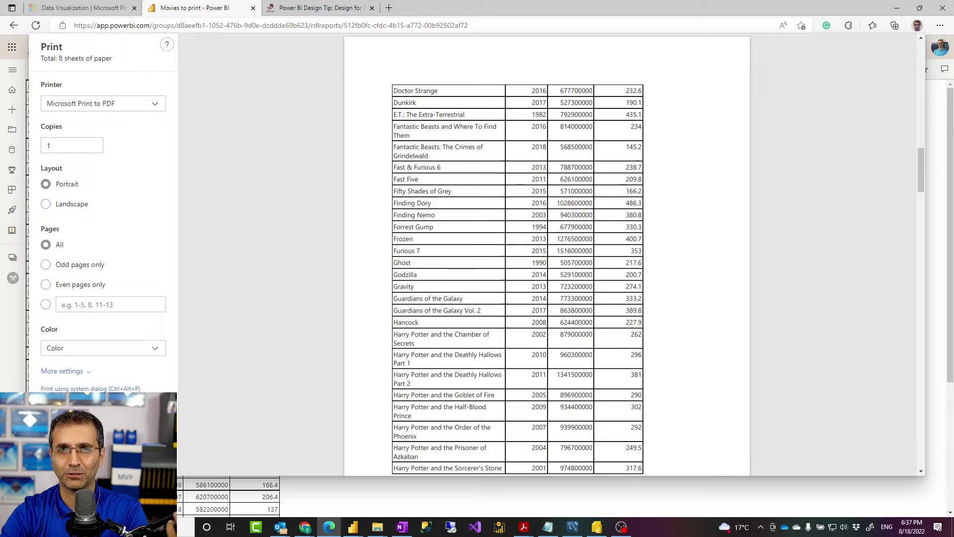
- Close the browser print preview and go back to the PW workspace content list
key(Escape)
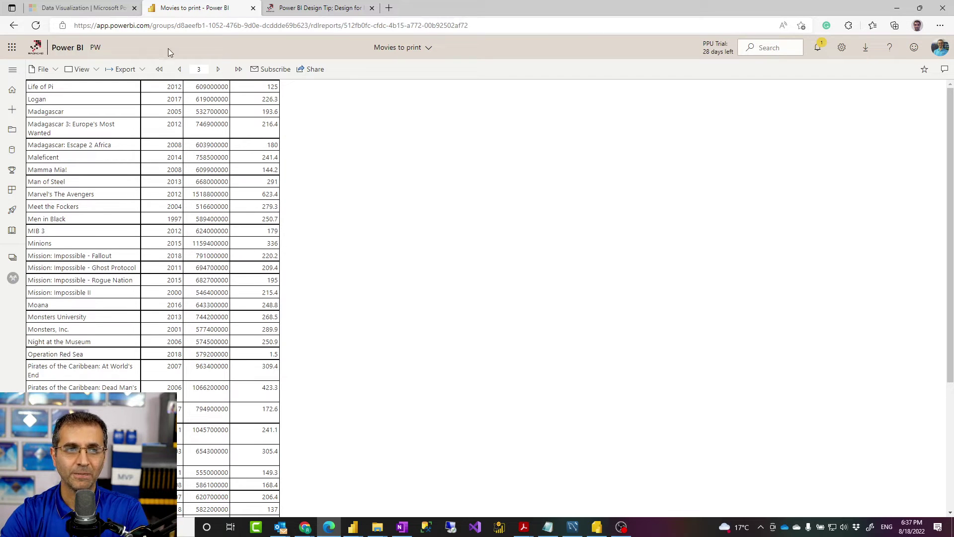
click(94, 47)
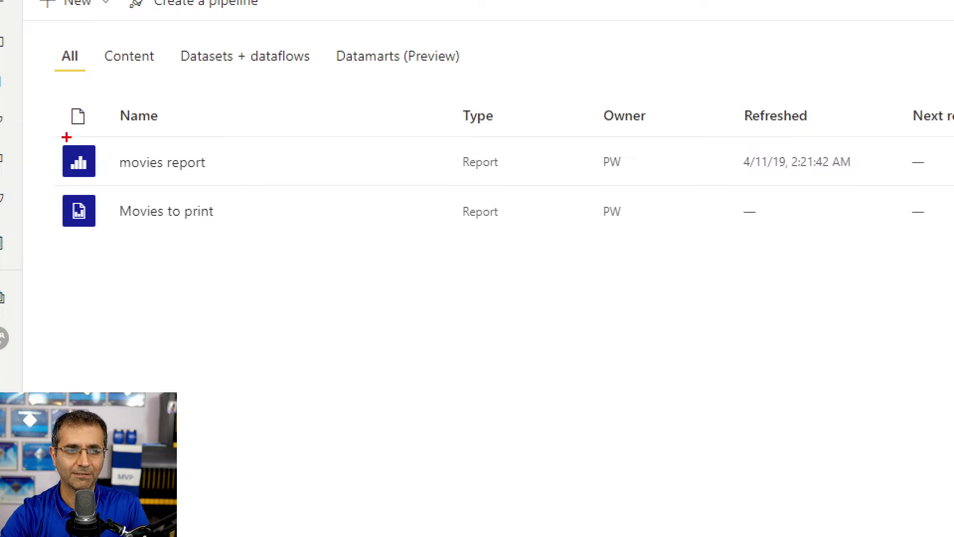
drag(54, 133, 101, 185)
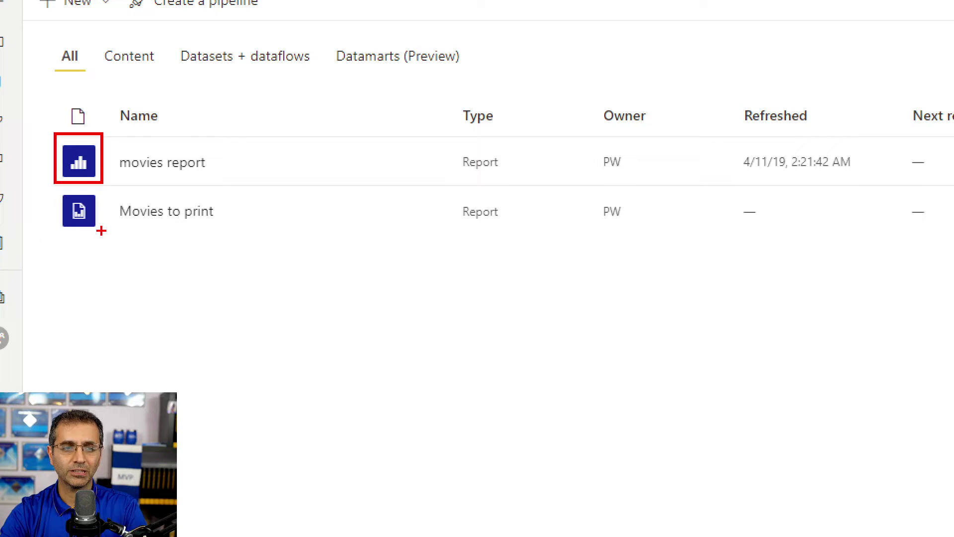
drag(98, 230, 169, 271)
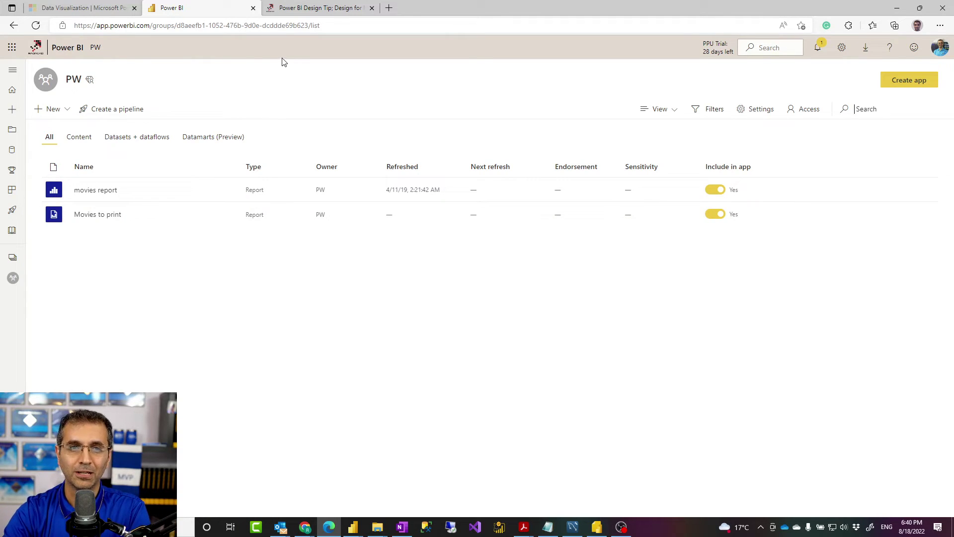
click(306, 12)
scroll(262, 235, down, 2)
scroll(182, 187, down, 5)
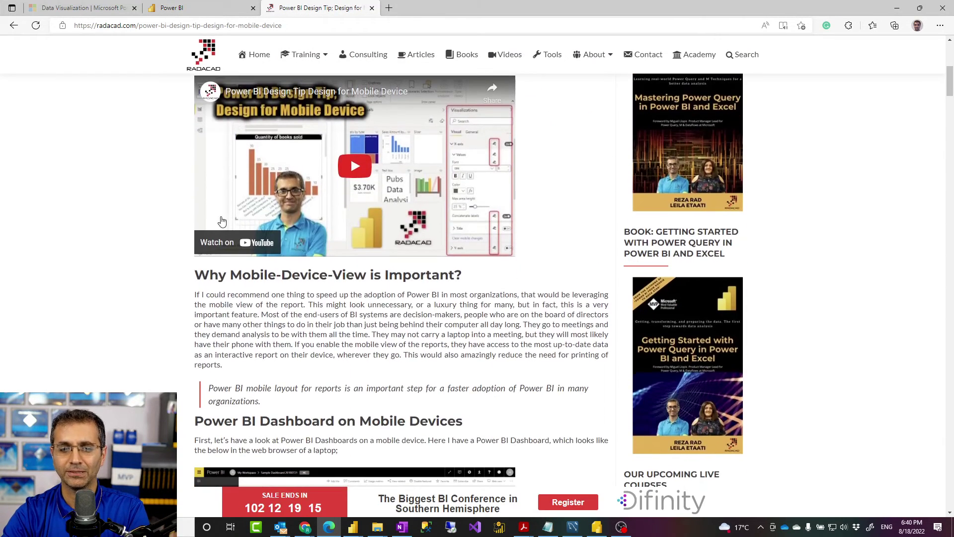
scroll(182, 188, down, 10)
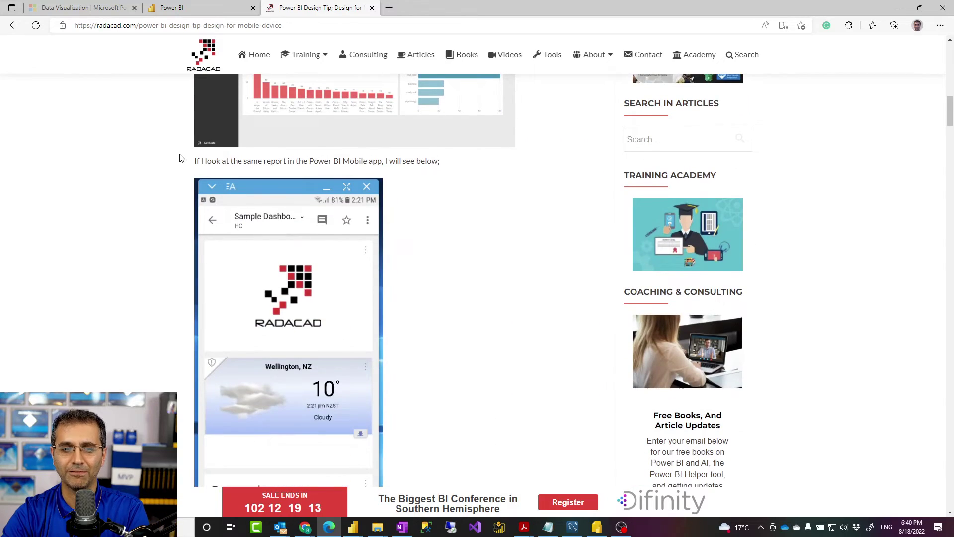
scroll(180, 155, up, 5)
scroll(193, 152, down, 3)
scroll(193, 152, down, 15)
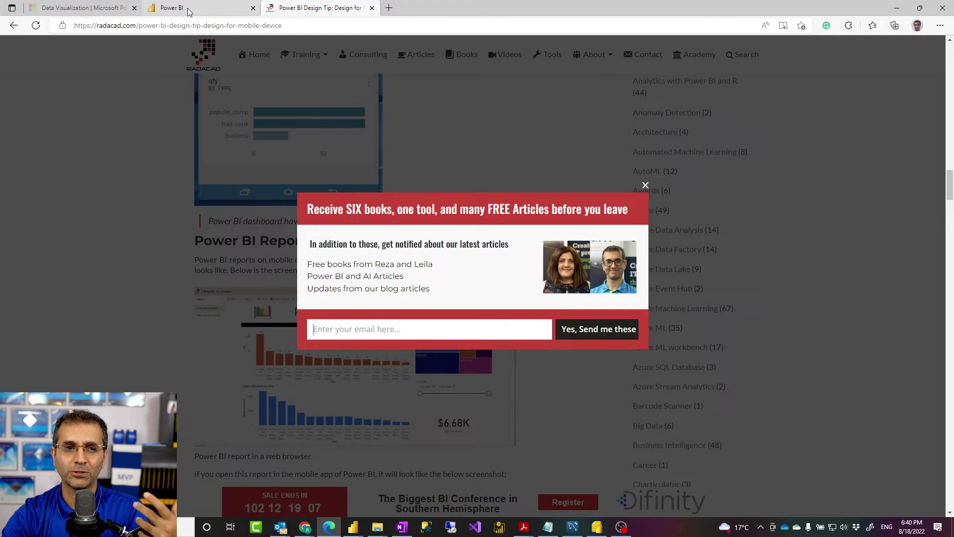
click(188, 11)
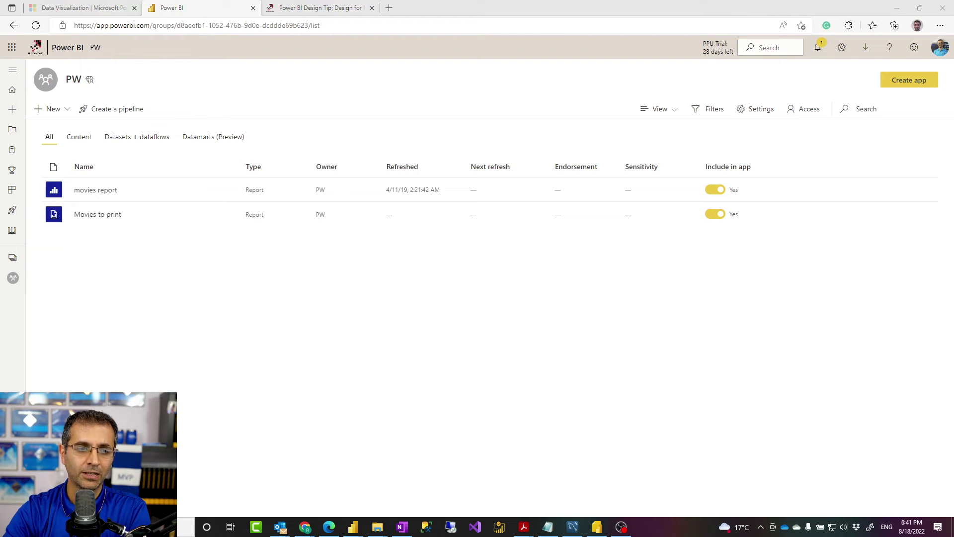
- Check the installed programs list, then bring up and minimize the Movies to print.rdl window
click(185, 527)
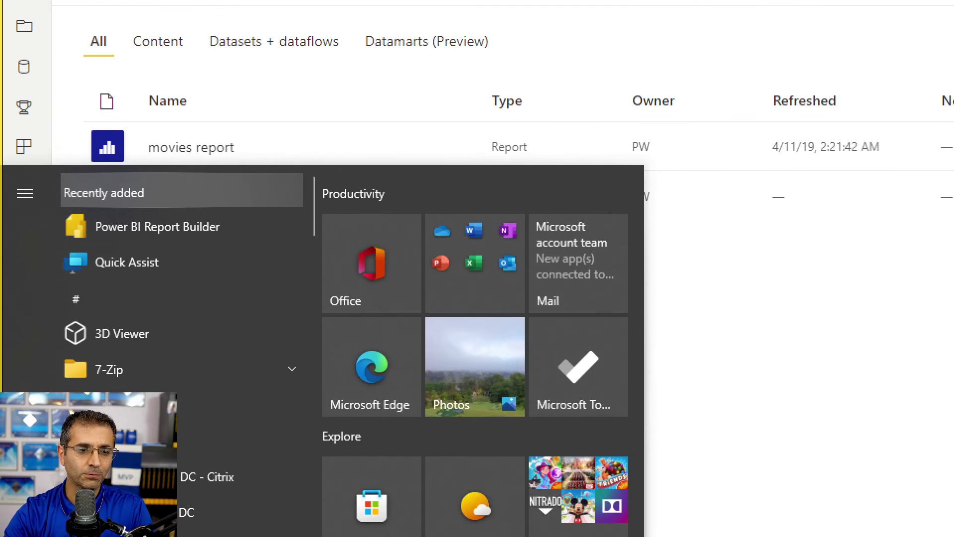
mouse_move(61, 218)
mouse_down()
mouse_move(98, 245)
mouse_move(192, 251)
mouse_move(245, 237)
mouse_up()
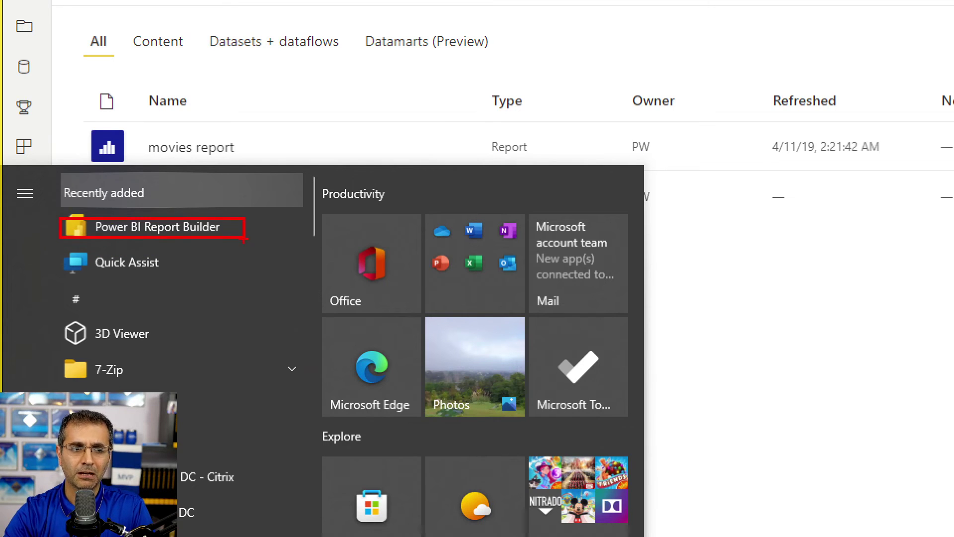
key(Escape)
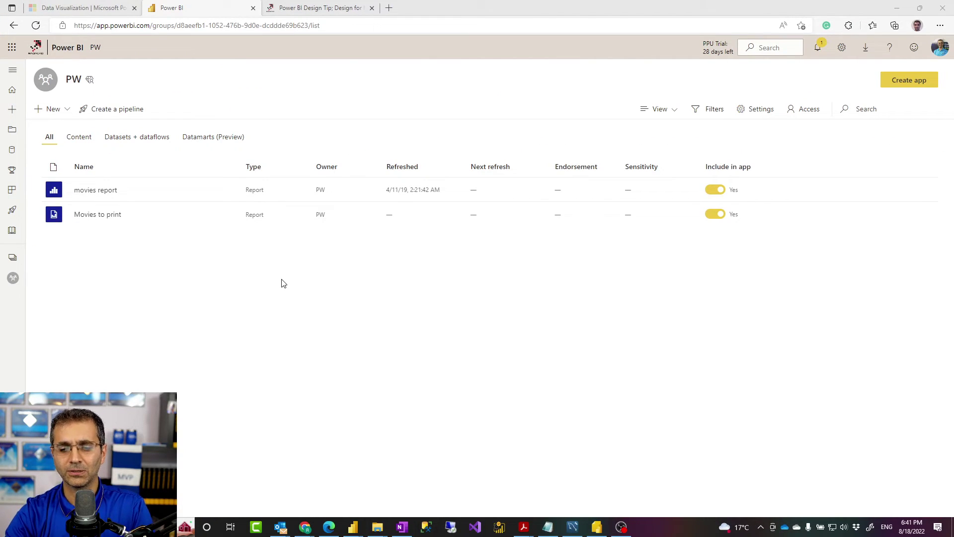
click(599, 527)
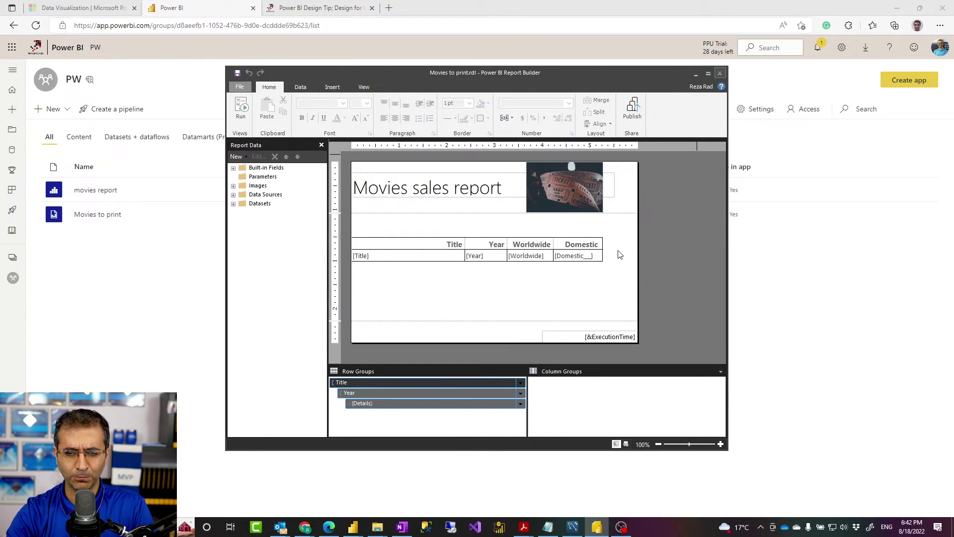
click(696, 74)
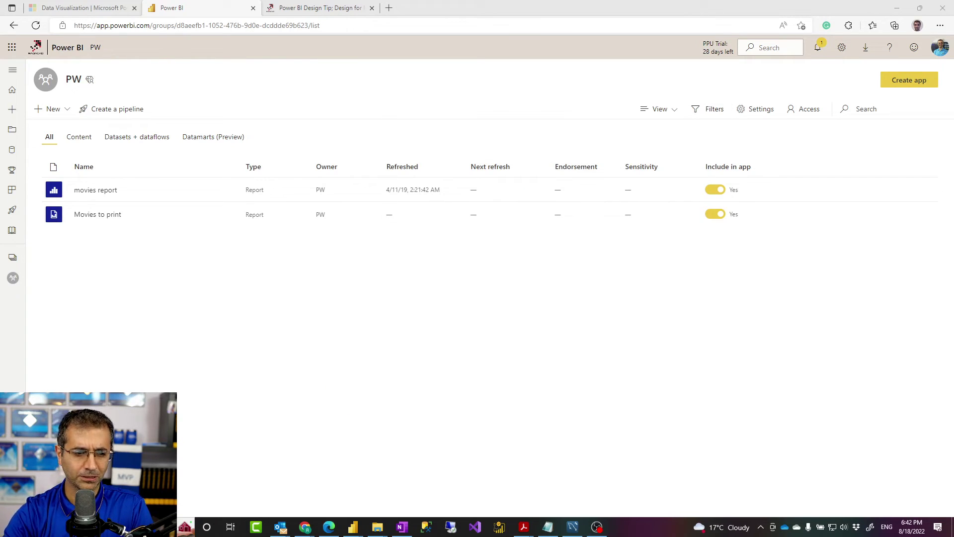
- Launch Power BI Report Builder and move its Getting Started dialog aside and back
key(super)
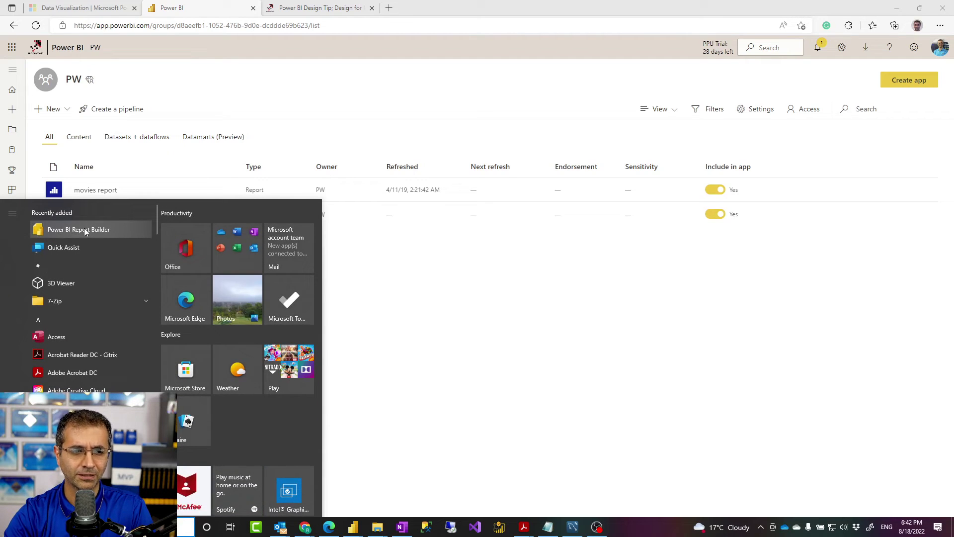
click(84, 229)
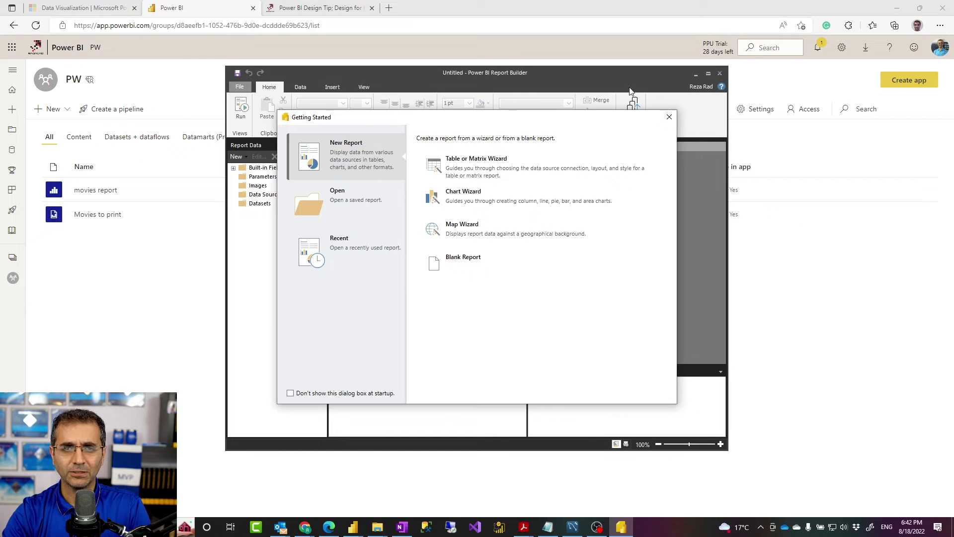
mouse_move(598, 121)
mouse_down()
mouse_move(739, 144)
mouse_move(784, 165)
mouse_up()
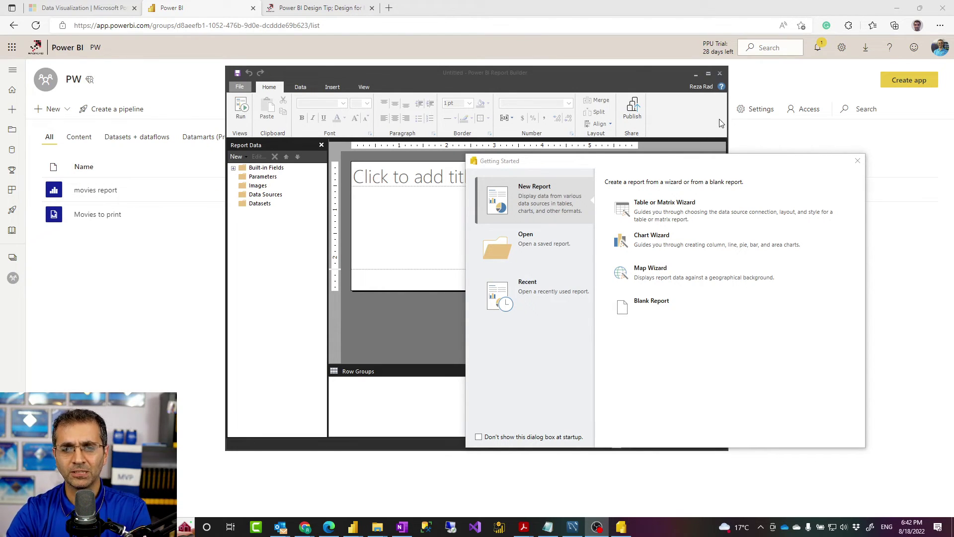
drag(688, 162, 511, 111)
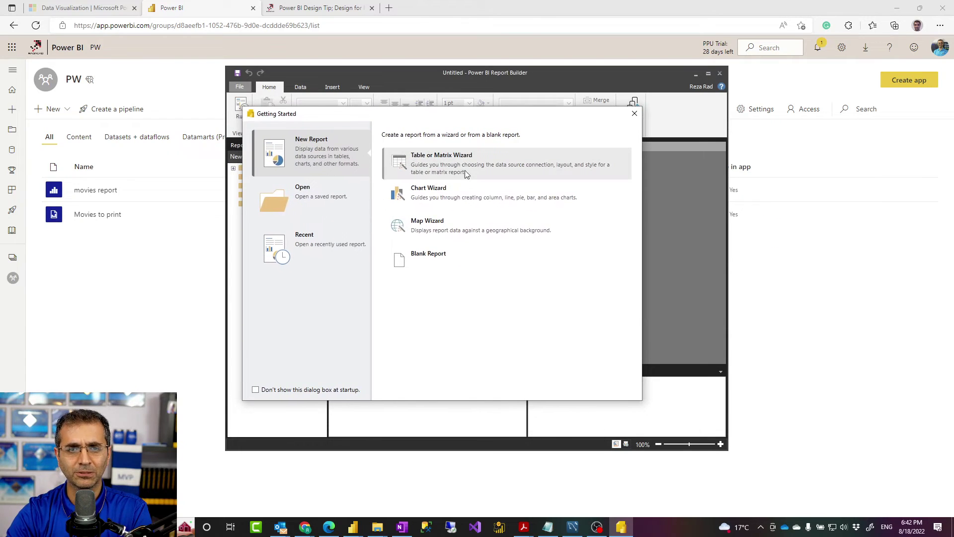
- Start the Table or Matrix Wizard with a new Power BI Dataset data source connection
click(431, 166)
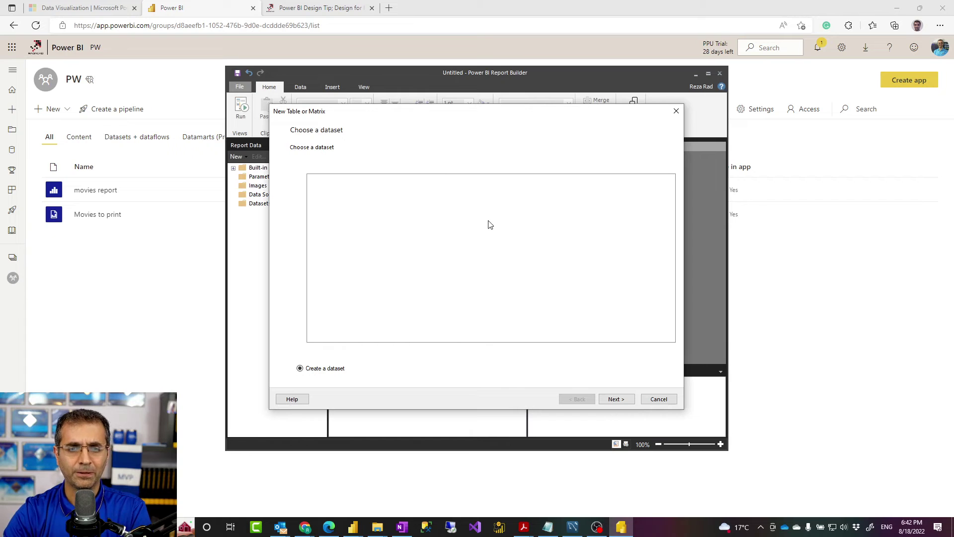
click(617, 400)
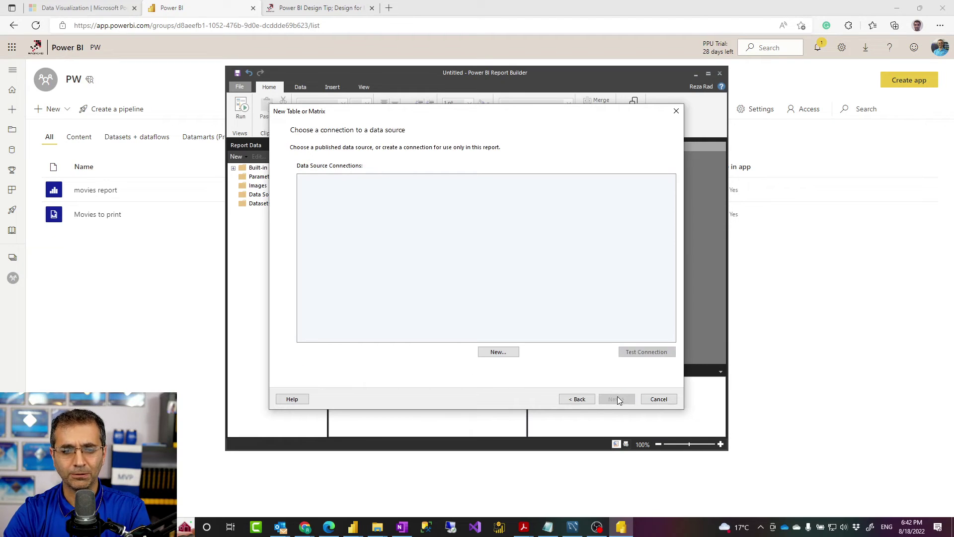
click(499, 352)
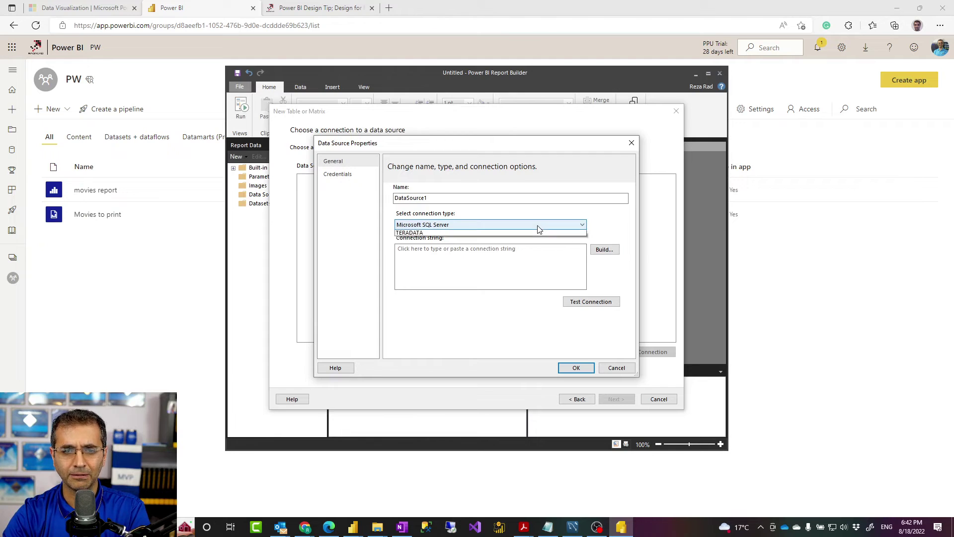
click(539, 226)
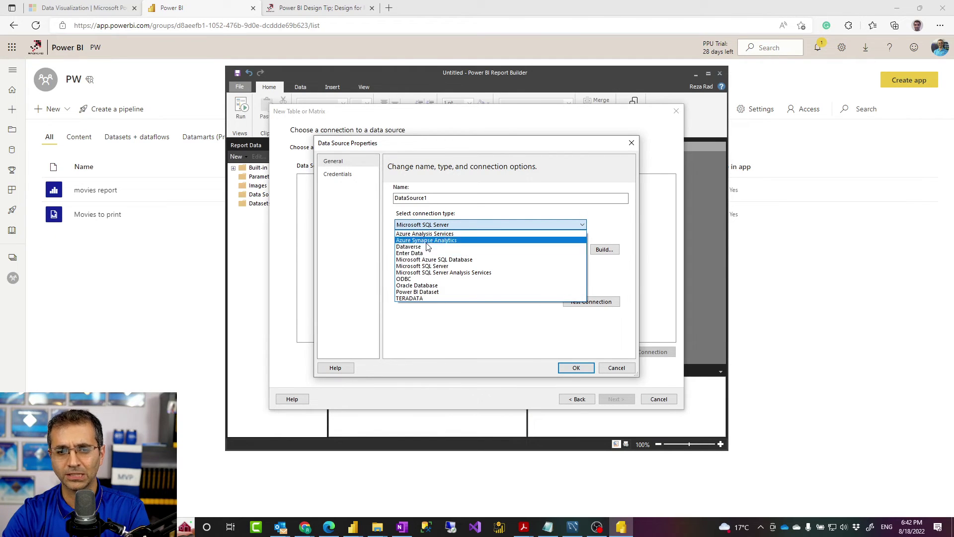
click(423, 293)
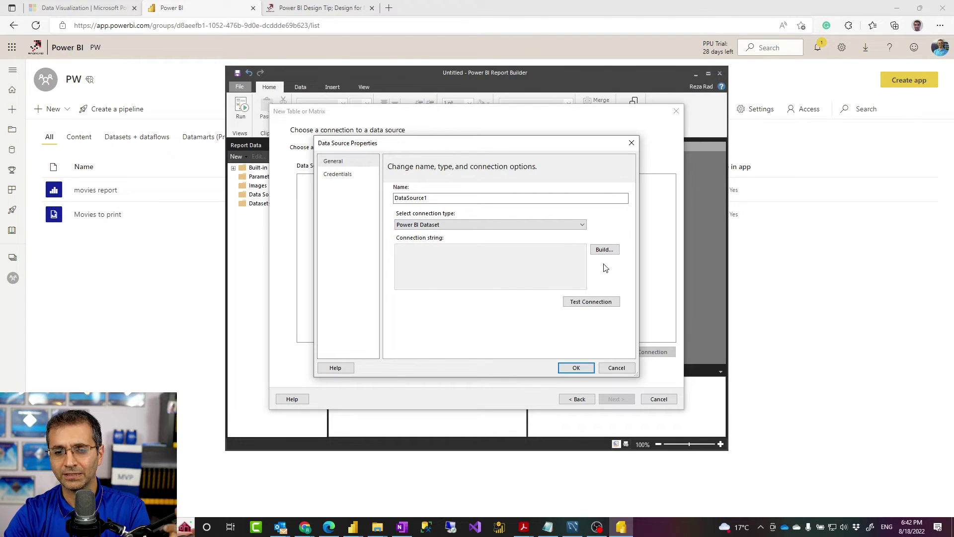
click(603, 251)
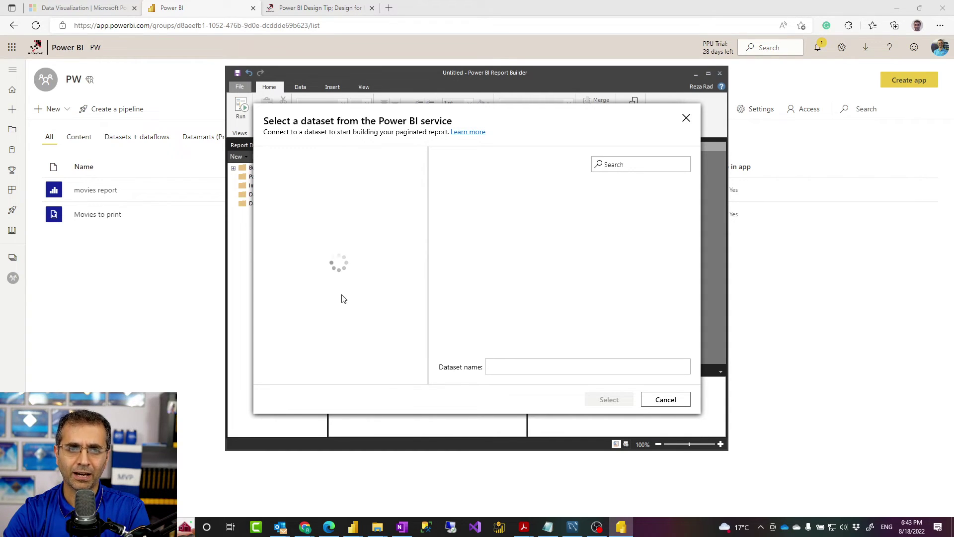
- Cancel the dataset picker, data source dialog and wizard, confirming the cancellation with Yes
scroll(342, 283, down, 3)
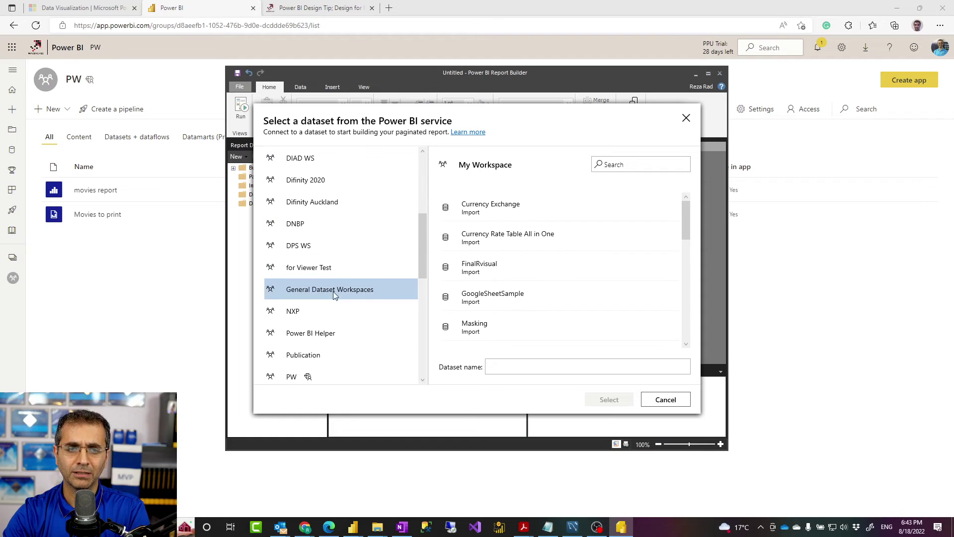
click(666, 400)
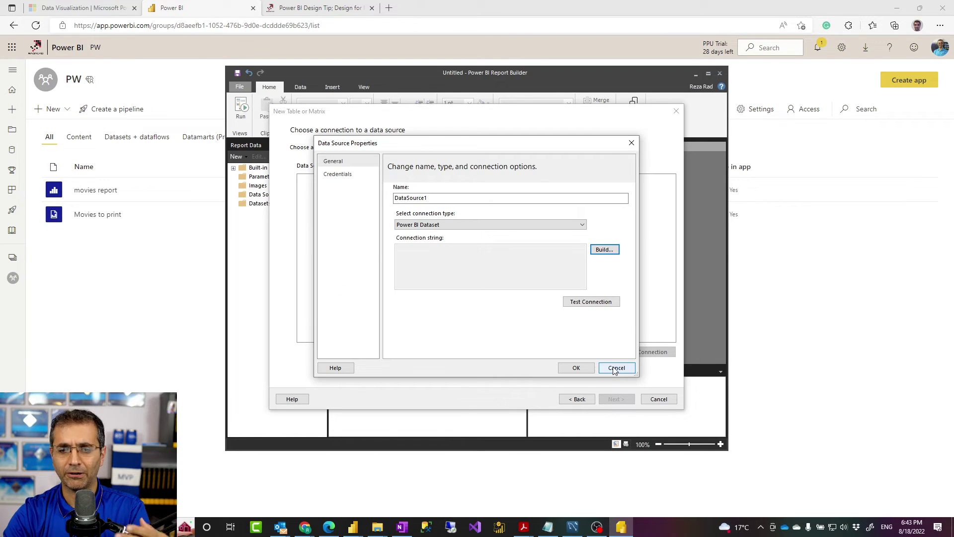
click(616, 369)
click(659, 398)
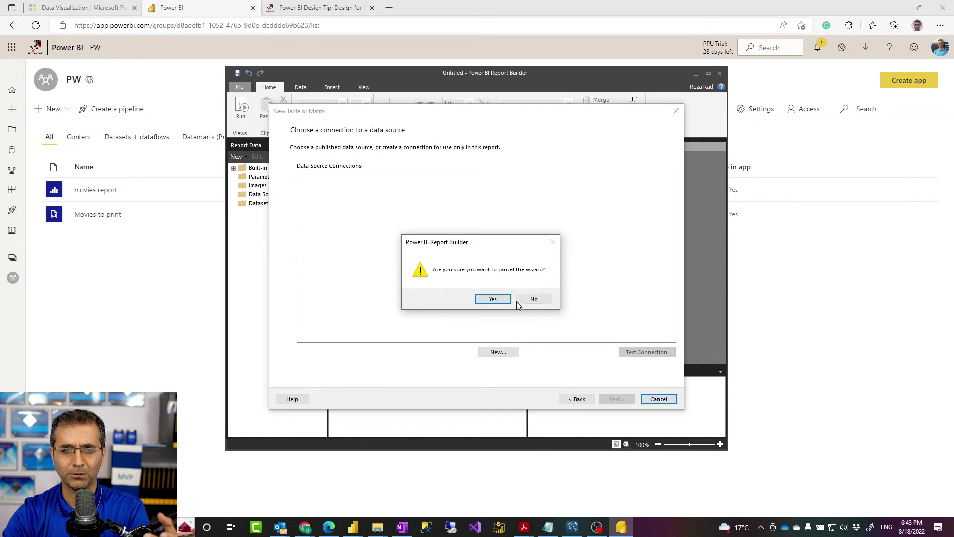
click(498, 299)
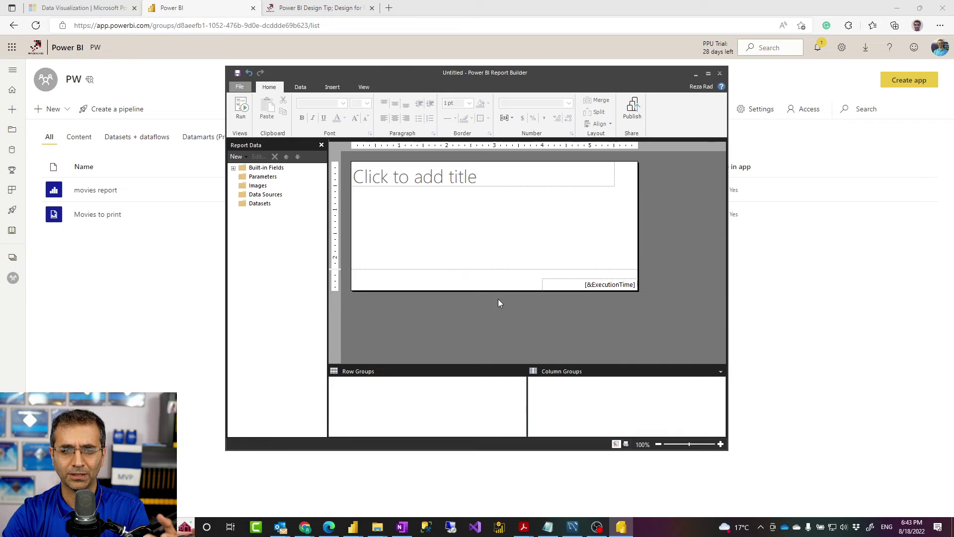
- Open Movies to print.rdl from recent documents, inspect its ticket image, title and table, then preview it
click(246, 88)
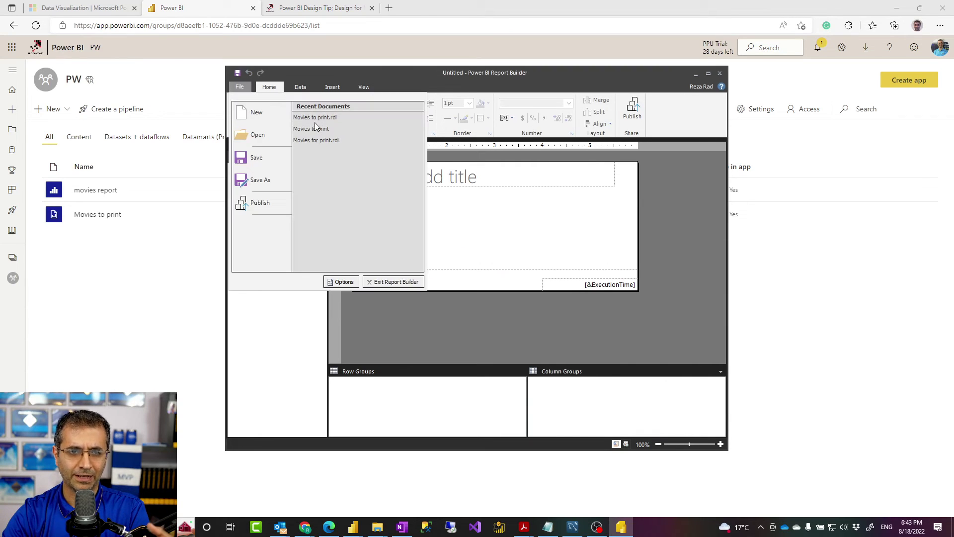
key(Escape)
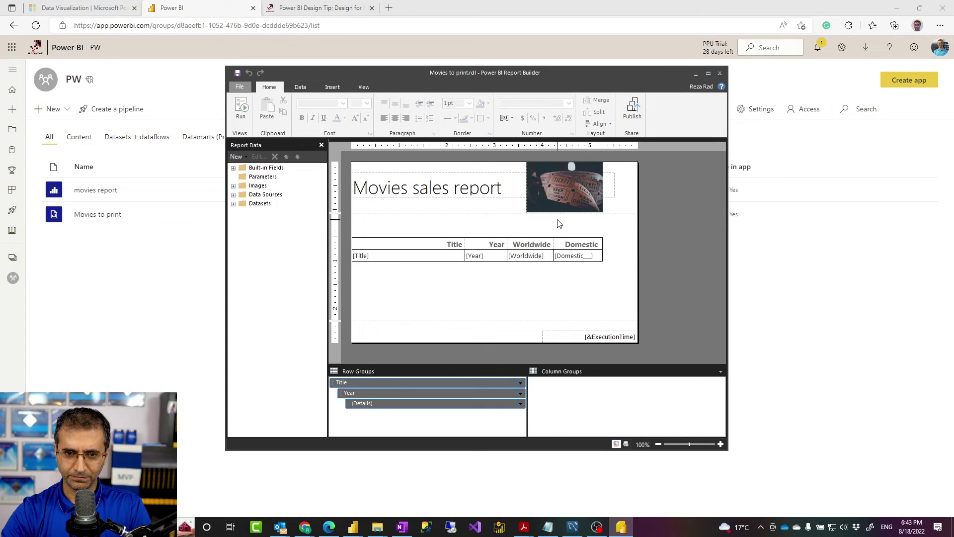
click(567, 193)
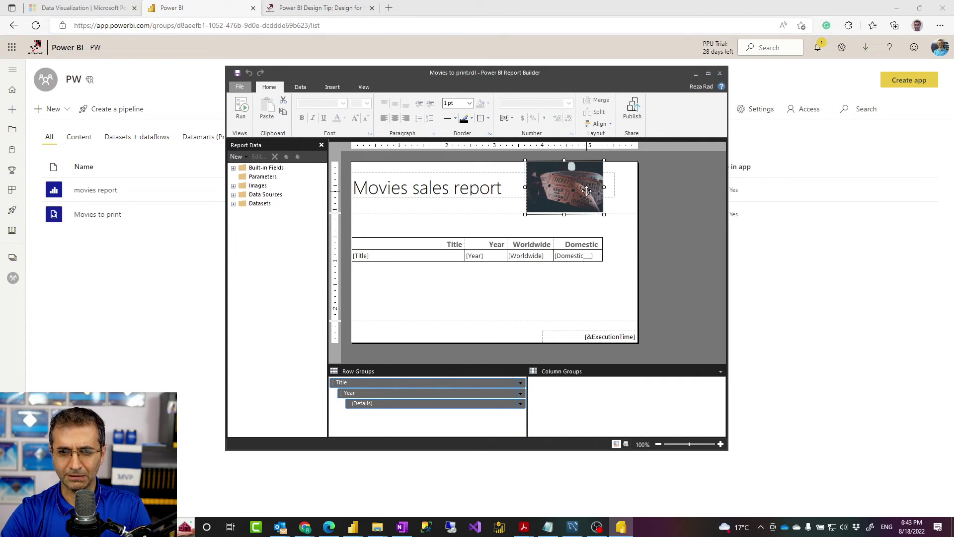
click(391, 198)
click(387, 251)
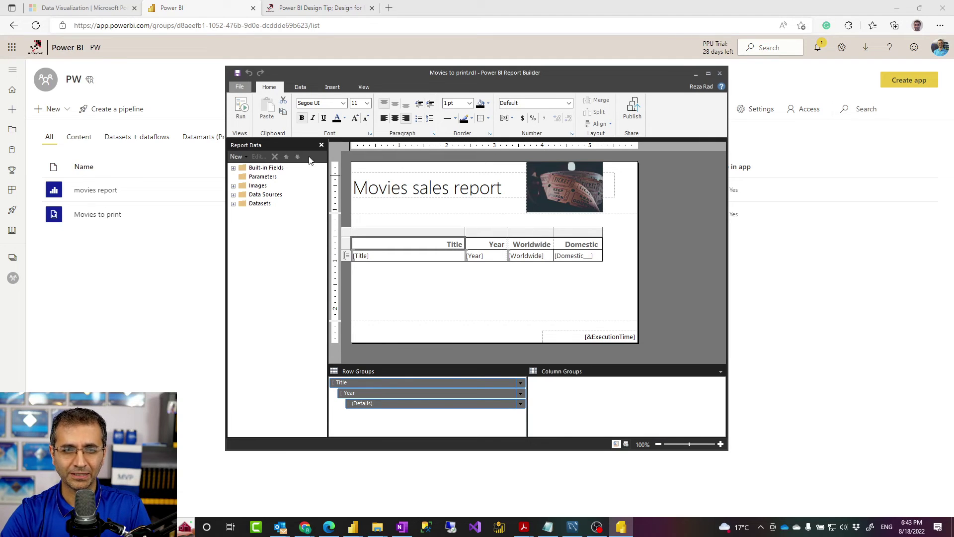
click(244, 115)
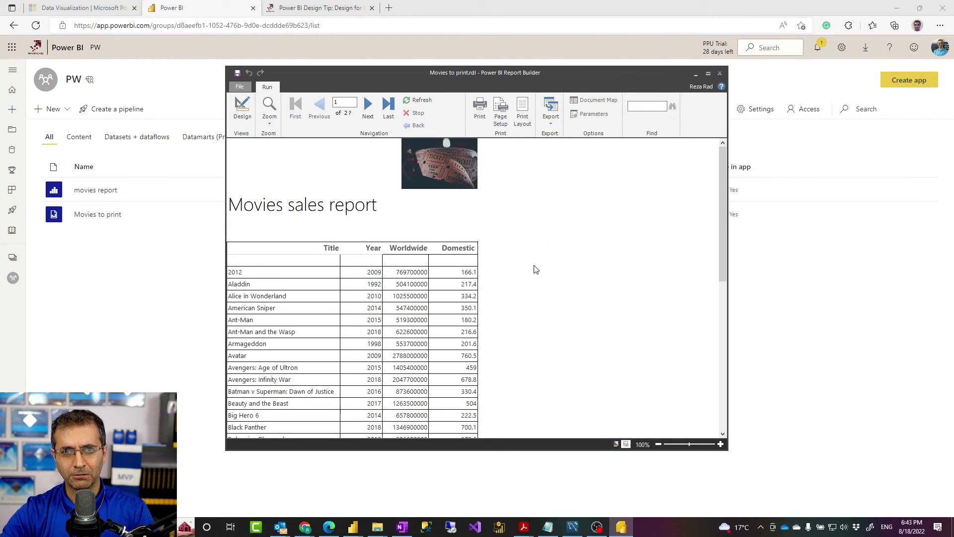
scroll(447, 261, down, 10)
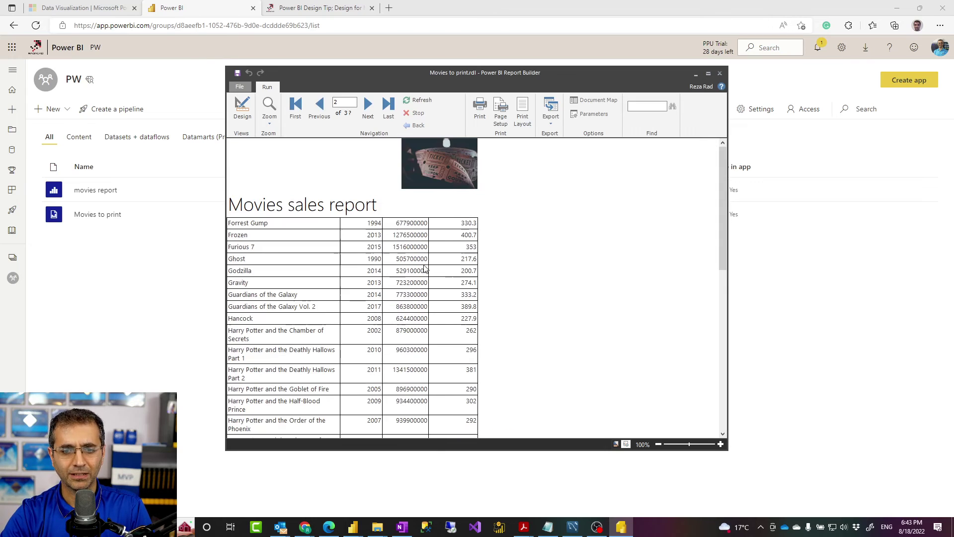
scroll(435, 298, down, 5)
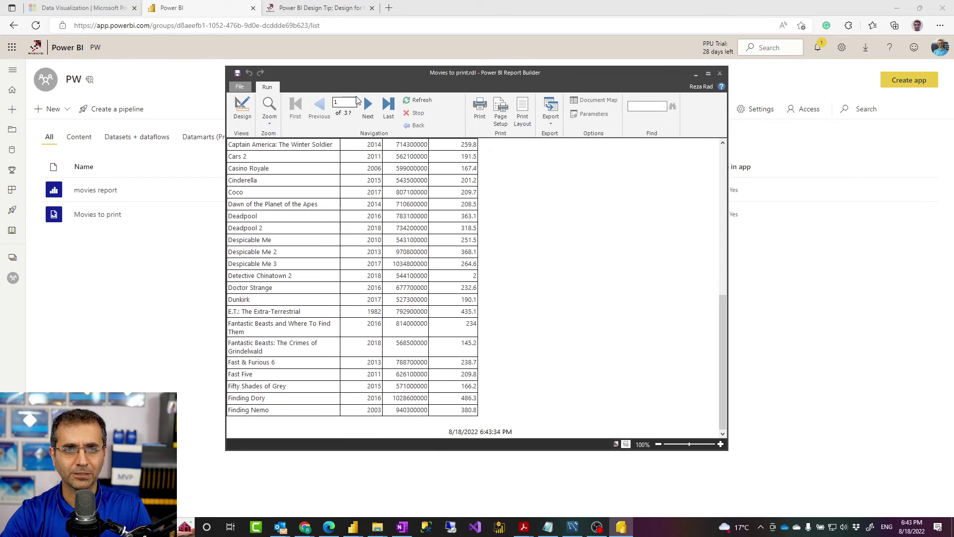
click(368, 105)
click(368, 106)
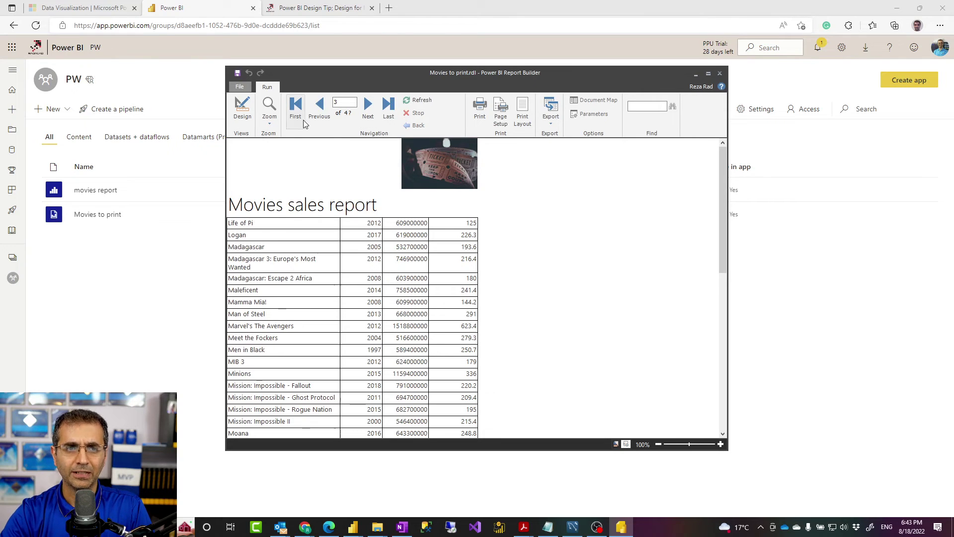
click(243, 109)
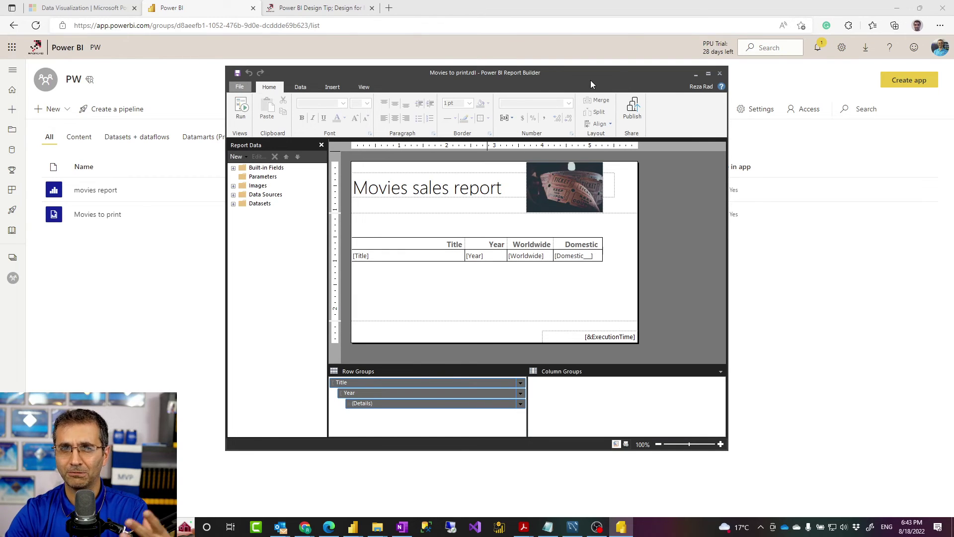
click(337, 88)
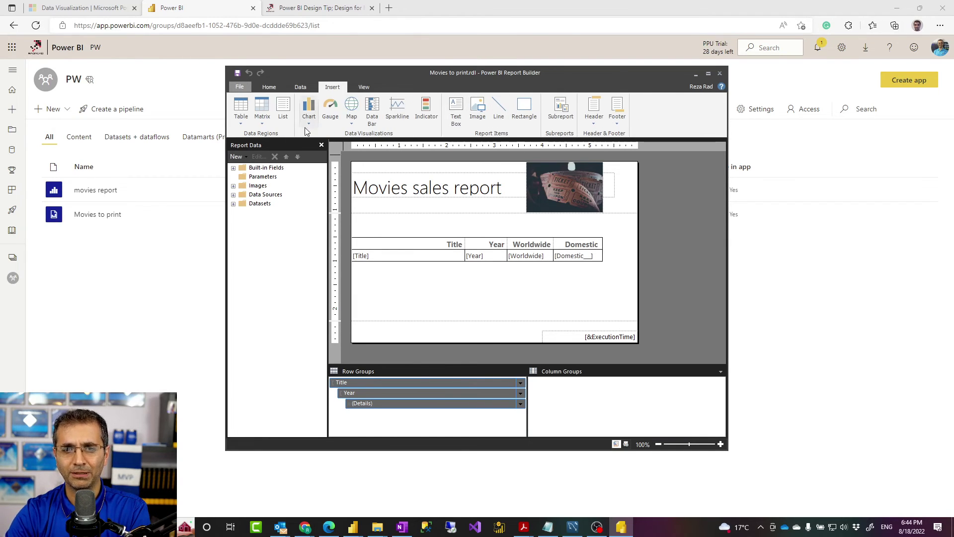
click(270, 88)
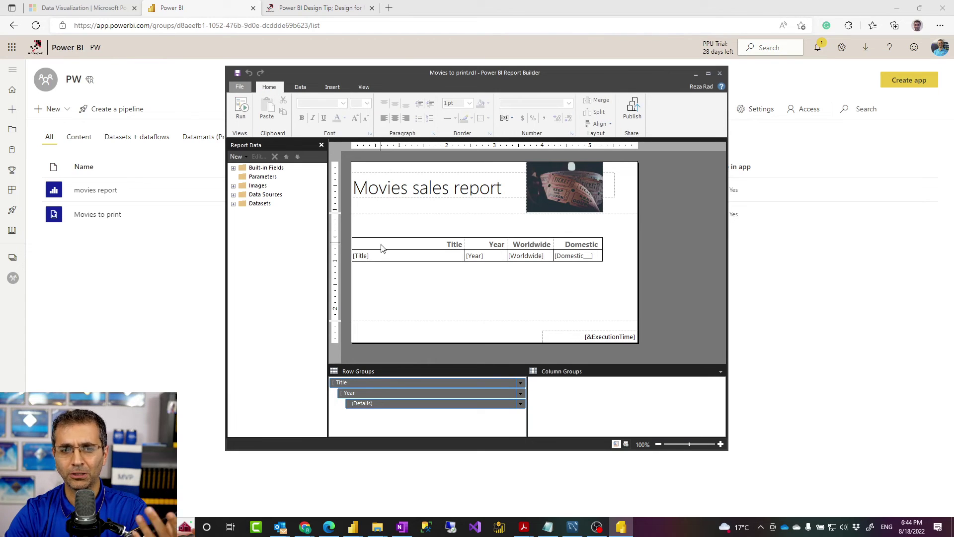
click(361, 254)
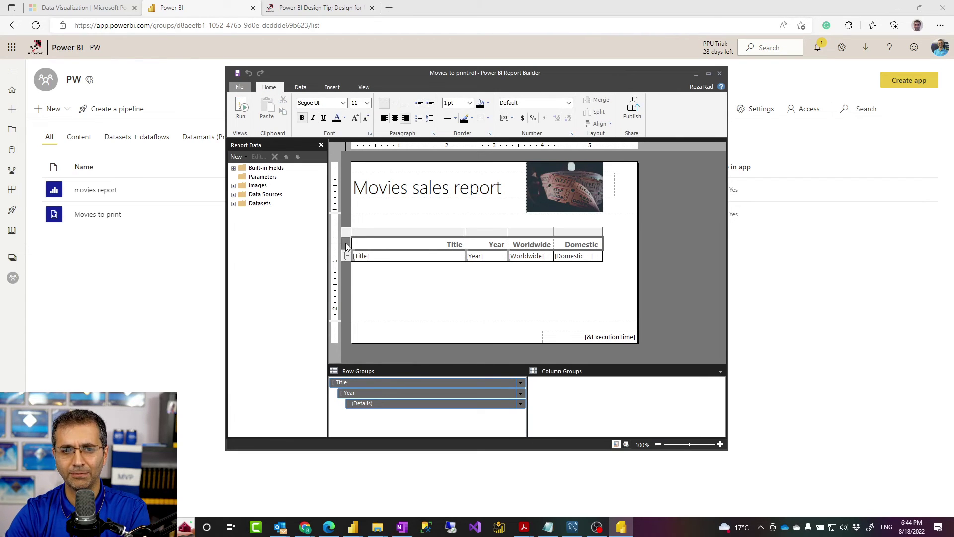
right_click(345, 243)
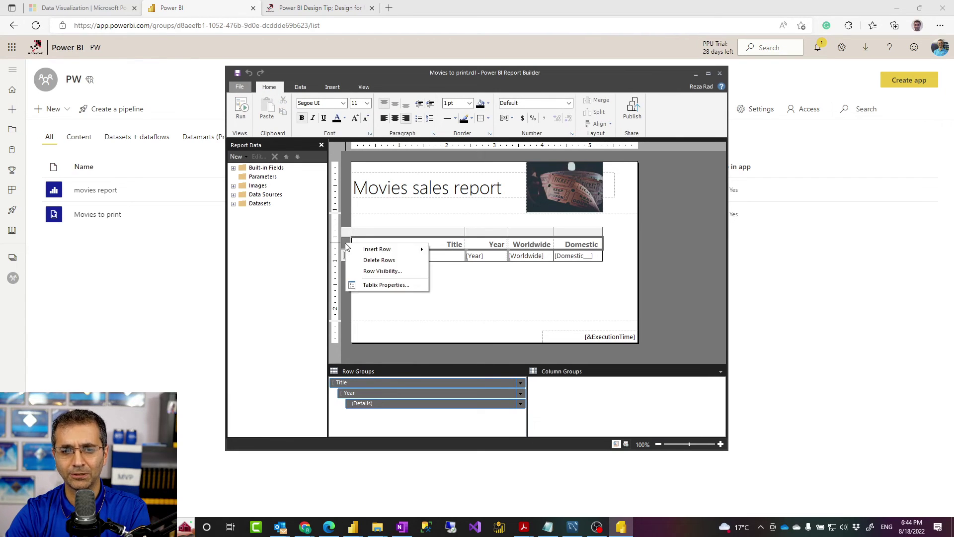
click(677, 263)
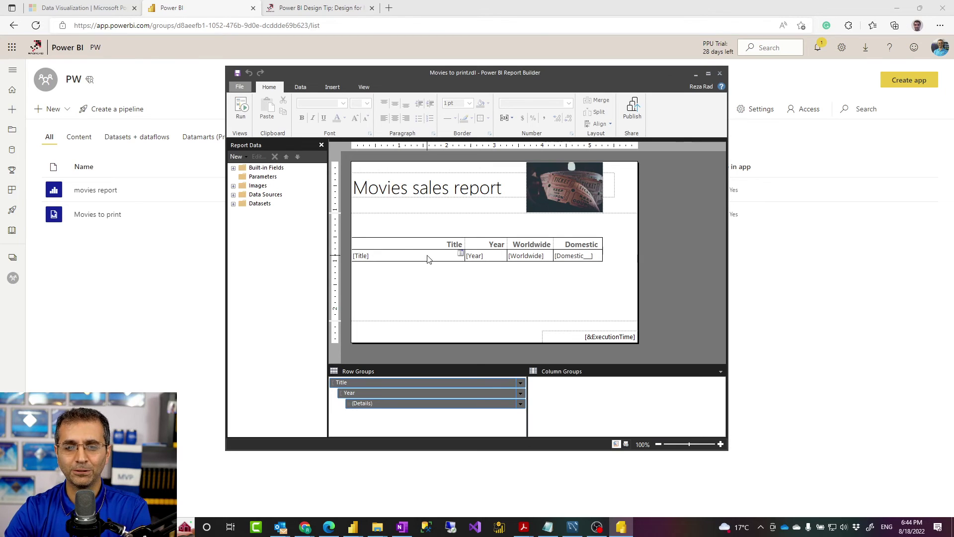
- Open File > Publish and cancel the Publish to Power BI Service dialog
click(240, 87)
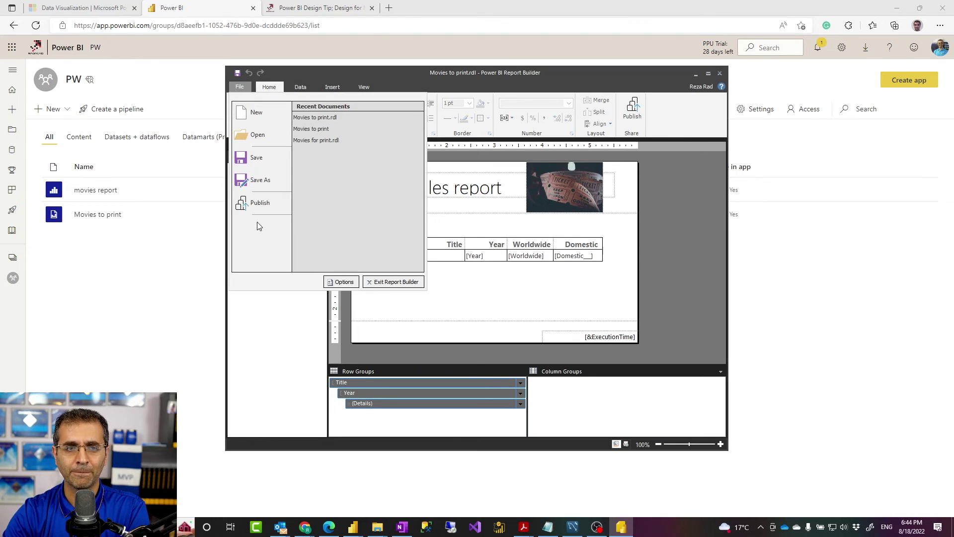
click(253, 210)
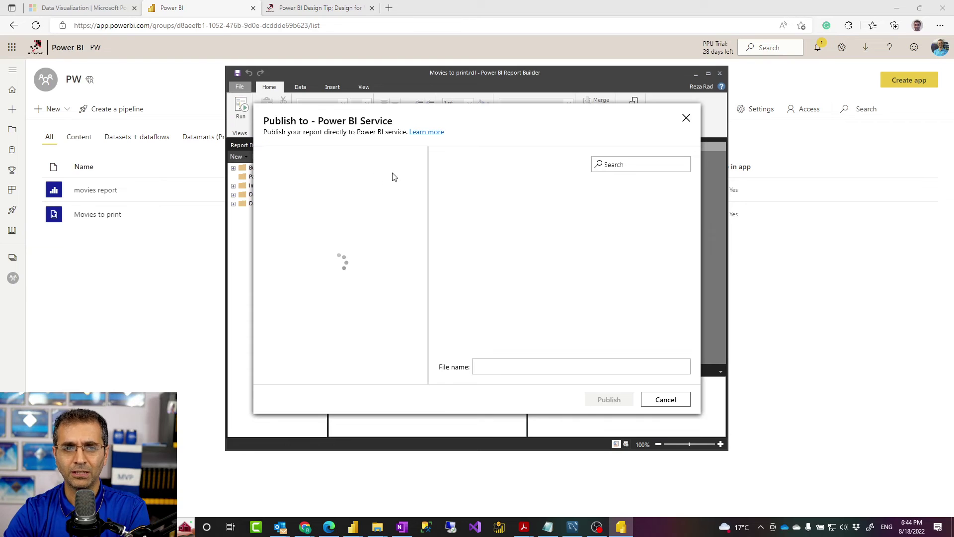
click(678, 401)
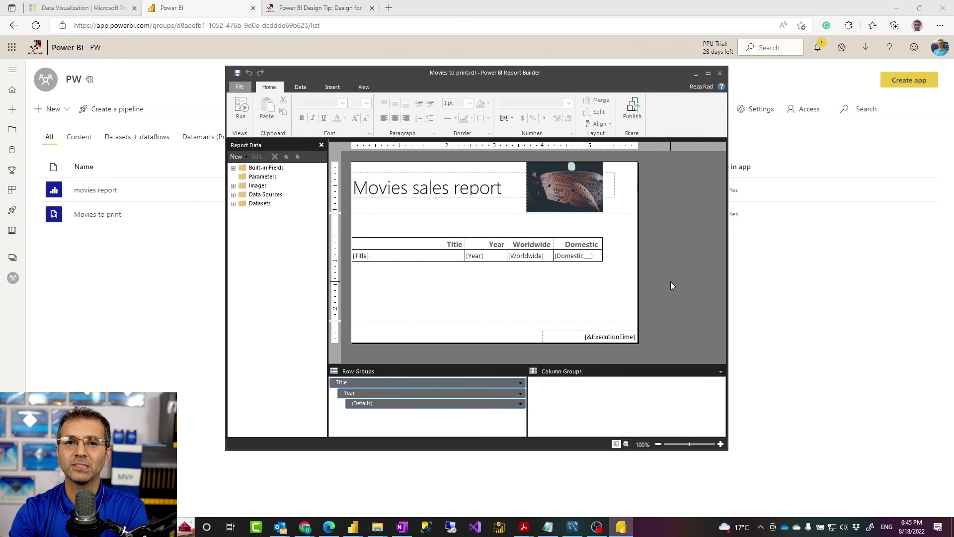
click(60, 316)
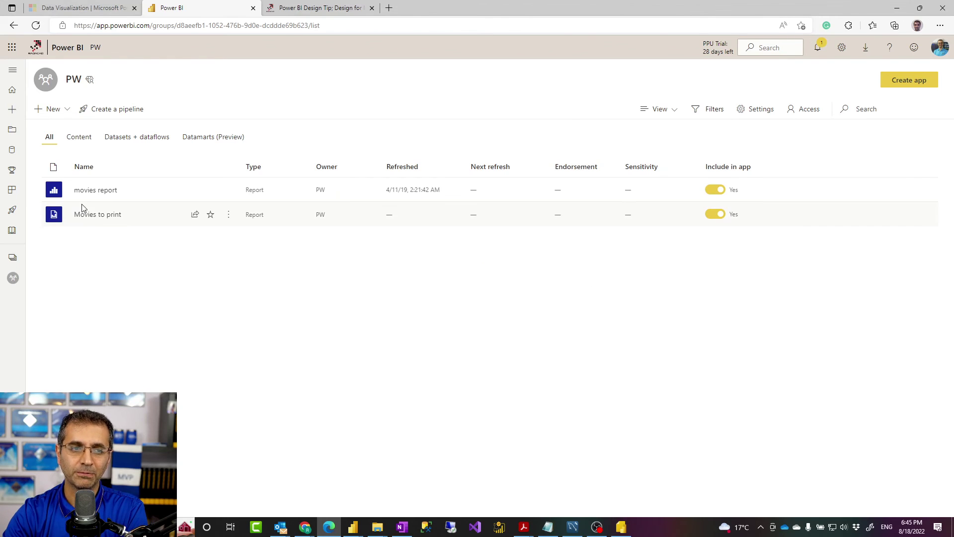